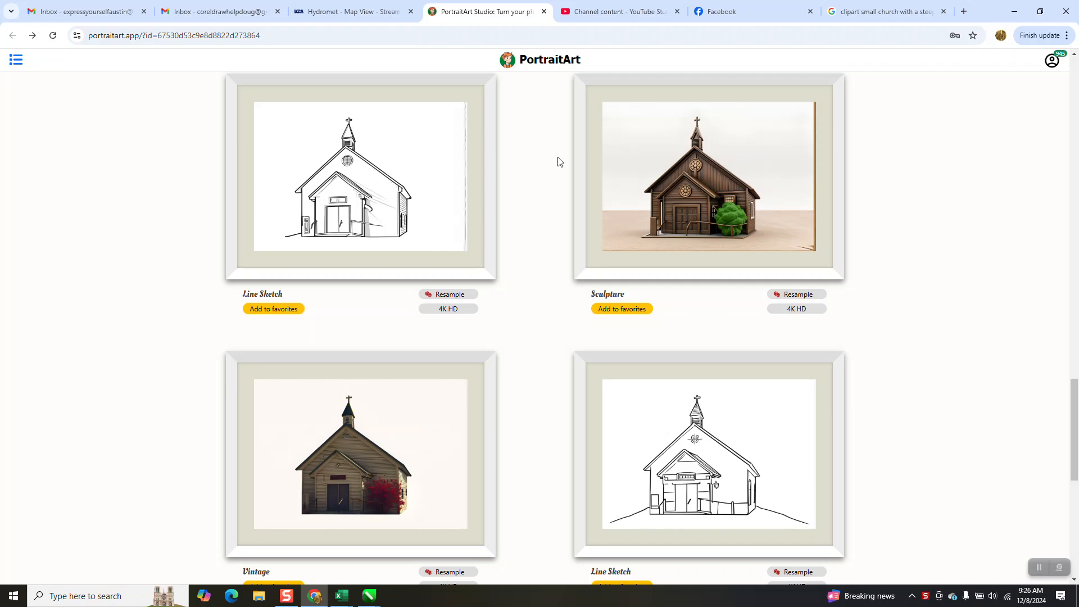
- Switch to the Google search page and run an image search for "clipart small church with a steeple and a cross on the top"
left_click(856, 17)
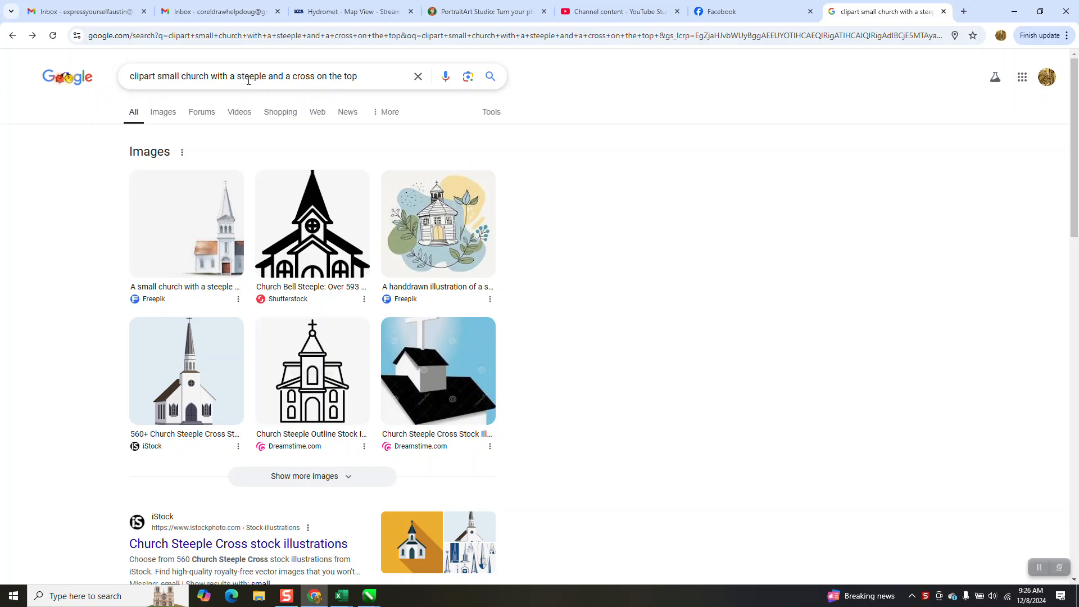
left_click(490, 78)
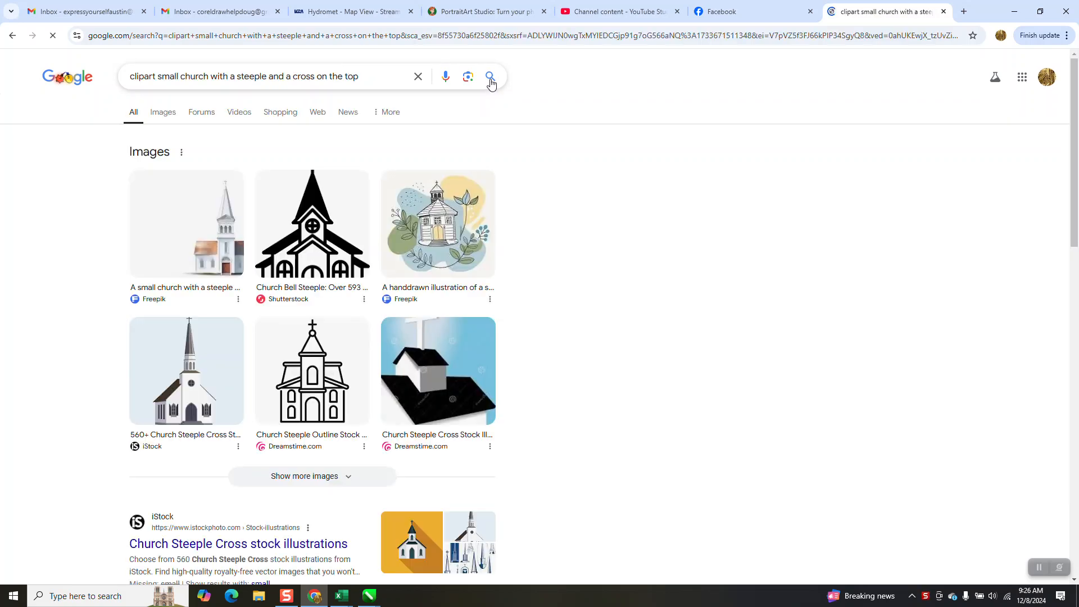
left_click(172, 115)
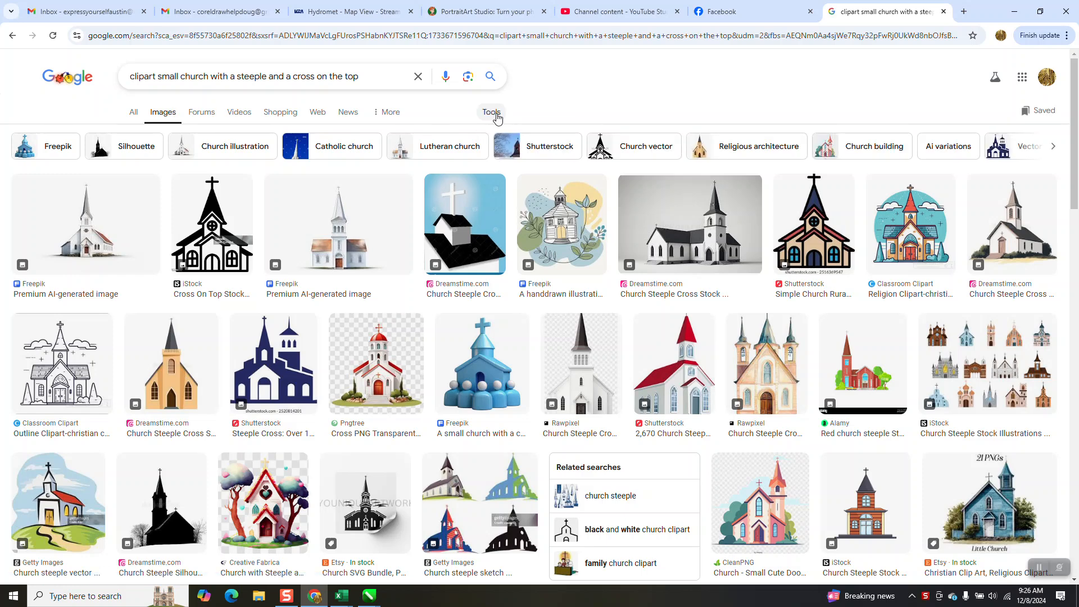
- Filter the church image results to large size and black and white, and browse them for suitable clipart
left_click(491, 112)
left_click(147, 181)
left_click(156, 217)
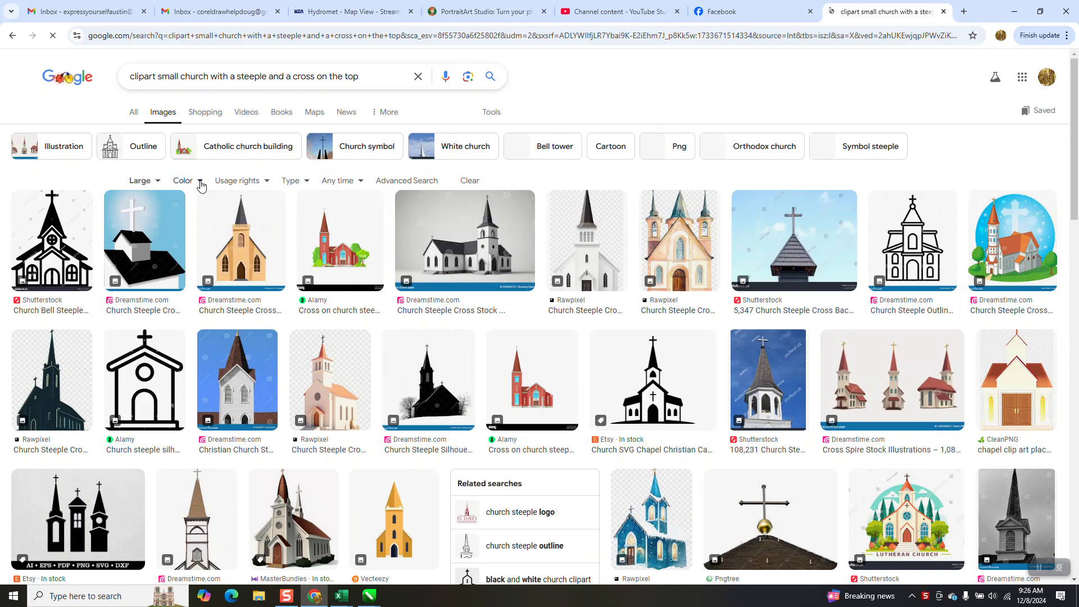
left_click(200, 182)
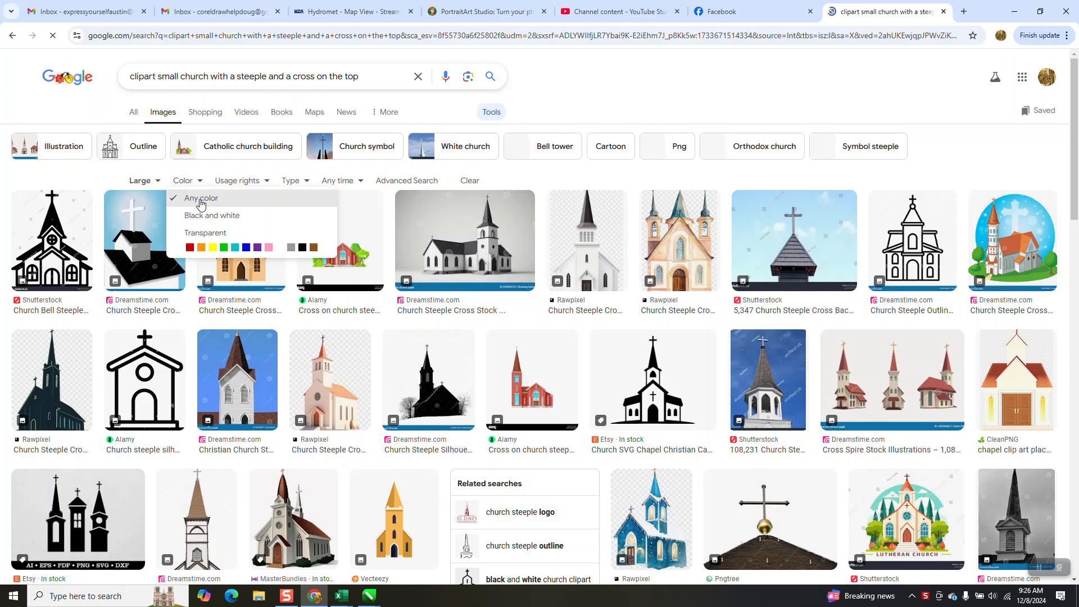
left_click(200, 217)
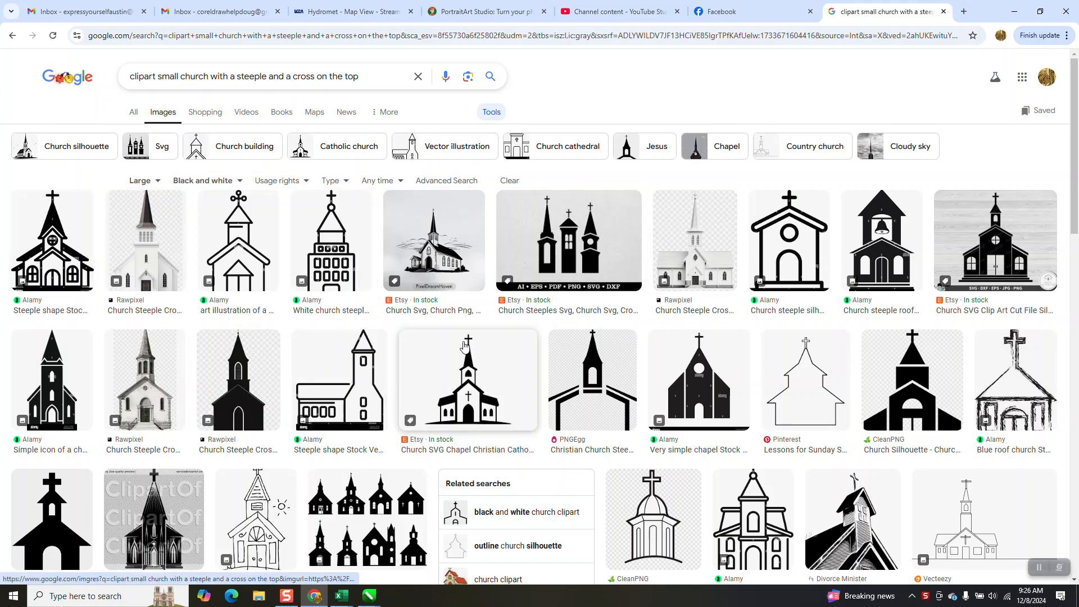
scroll(553, 360, "down", 5)
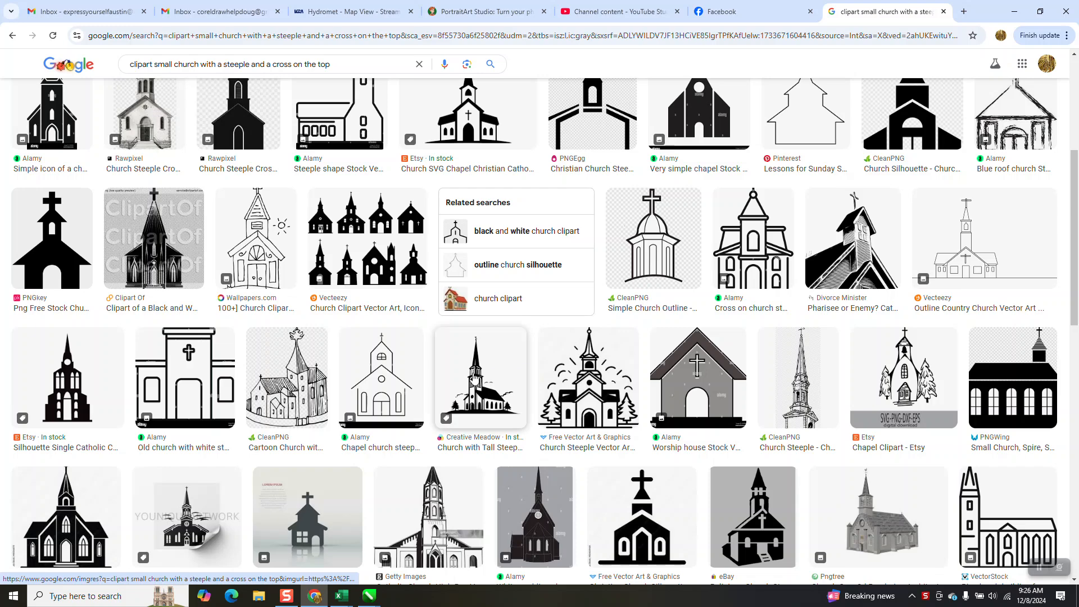
scroll(472, 373, "down", 5)
scroll(363, 341, "up", 10)
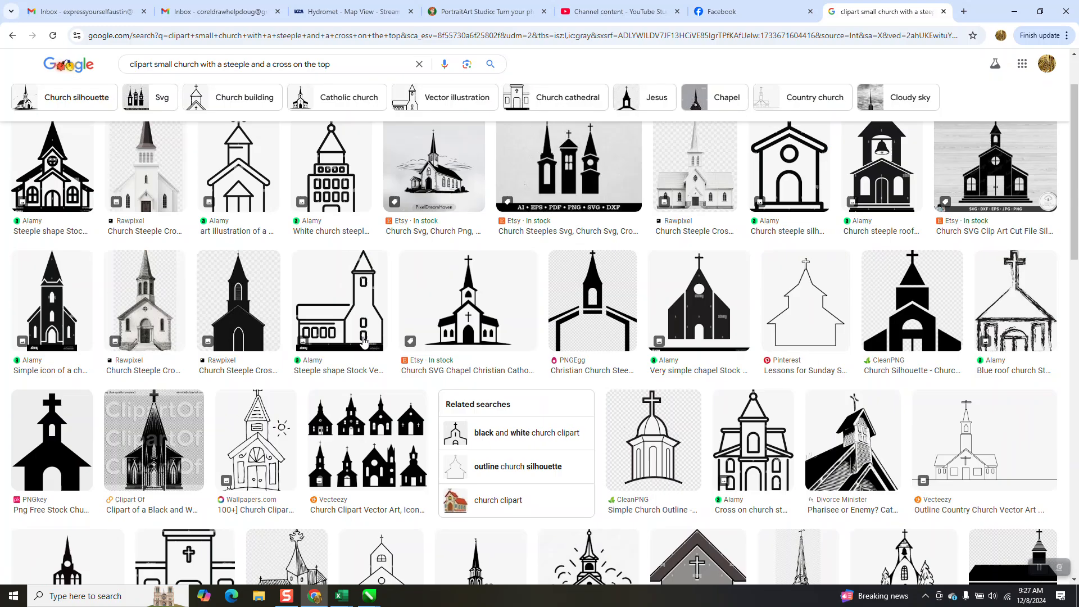
- Switch to the PortraitArt page and examine the source church photo and the artwork styles generated from it
left_click(484, 12)
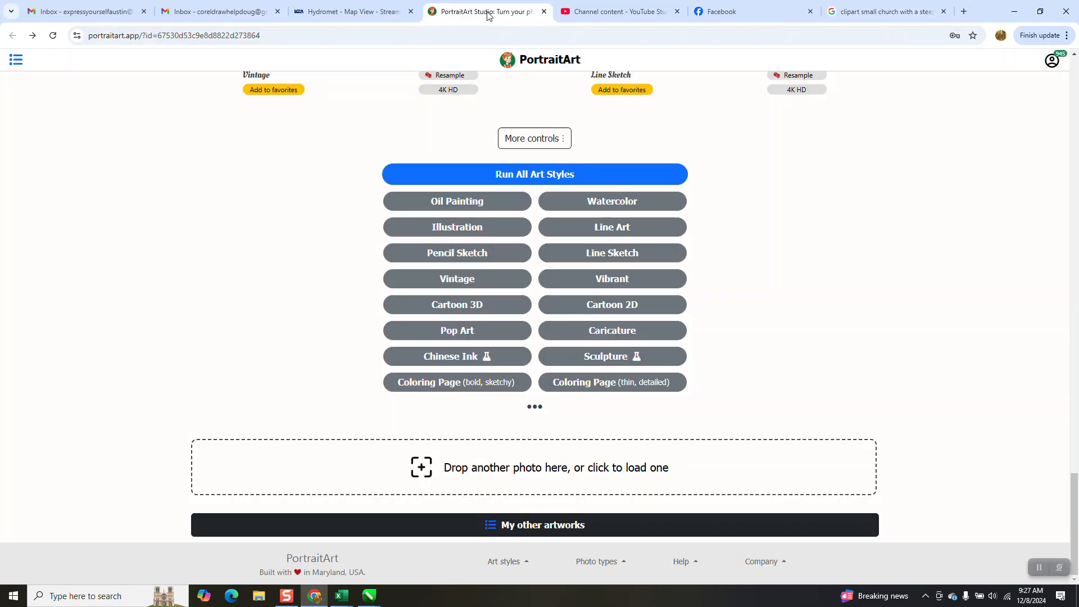
scroll(532, 200, "up", 20)
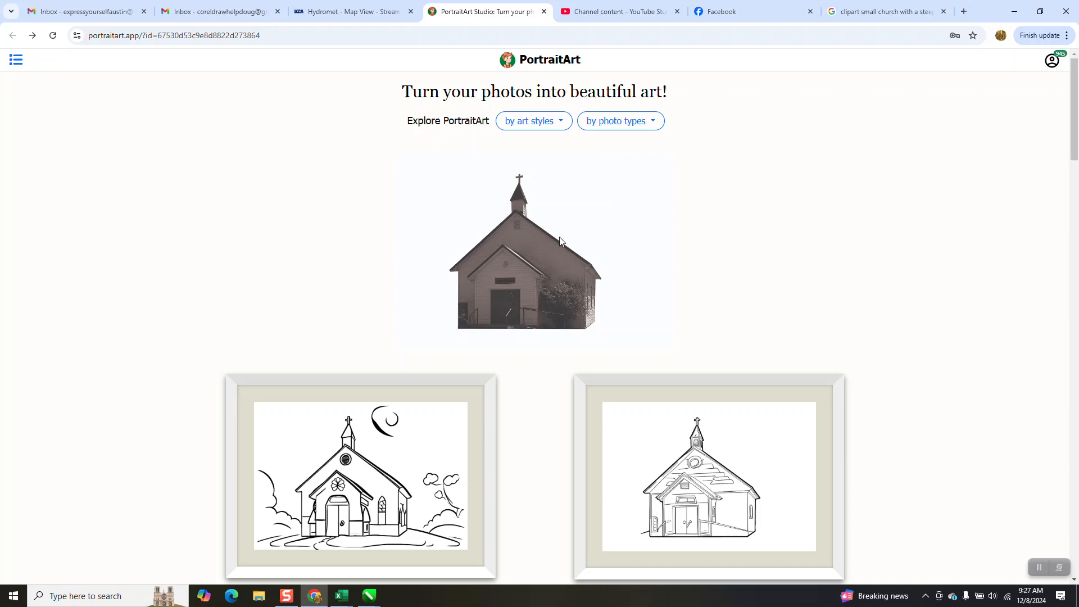
scroll(547, 230, "down", 5)
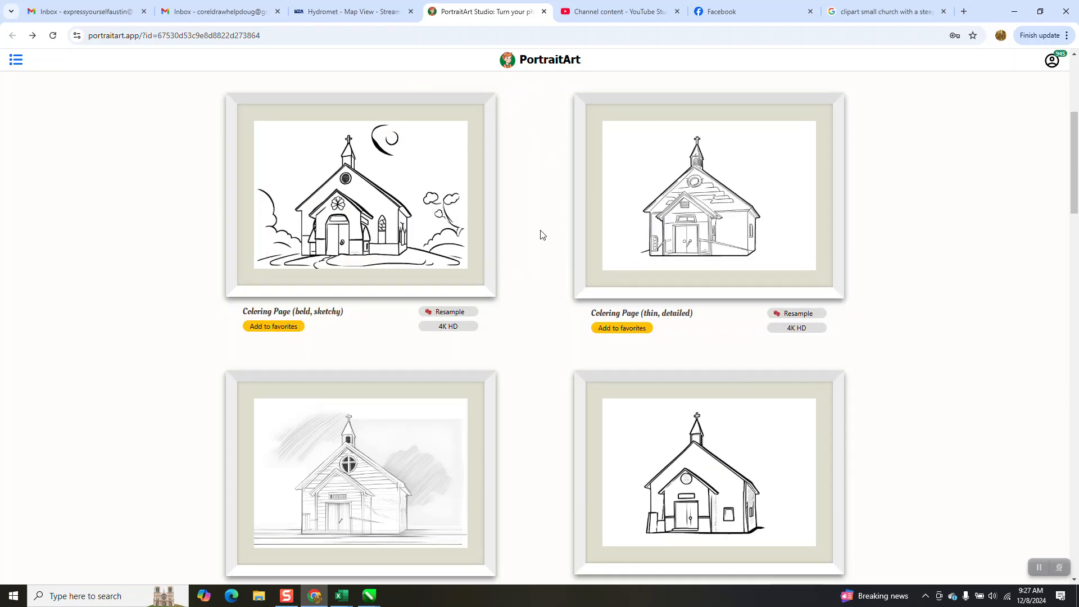
scroll(407, 222, "down", 10)
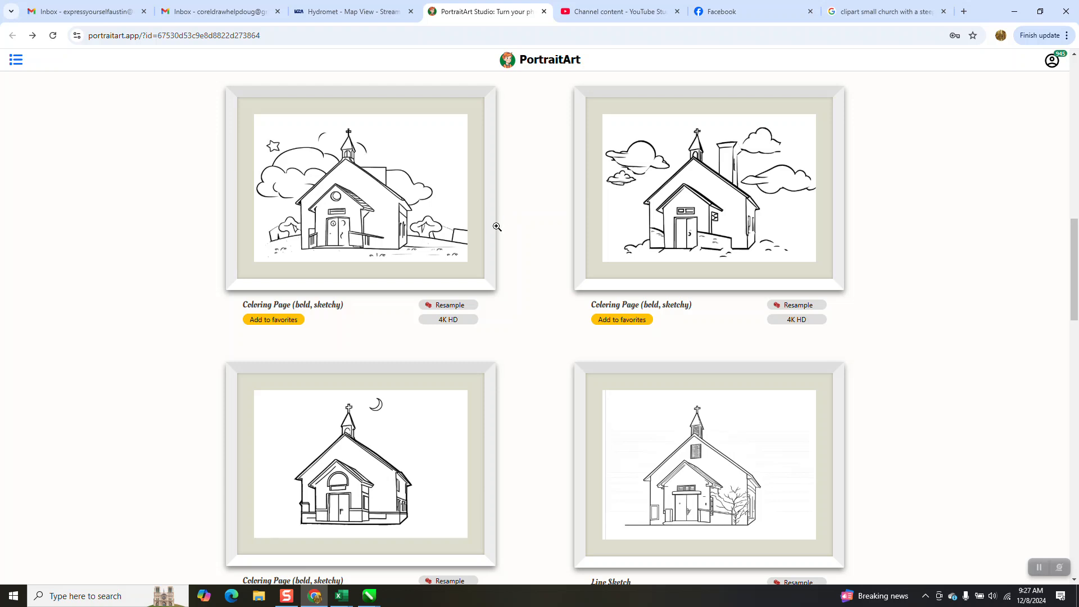
scroll(499, 228, "up", 15)
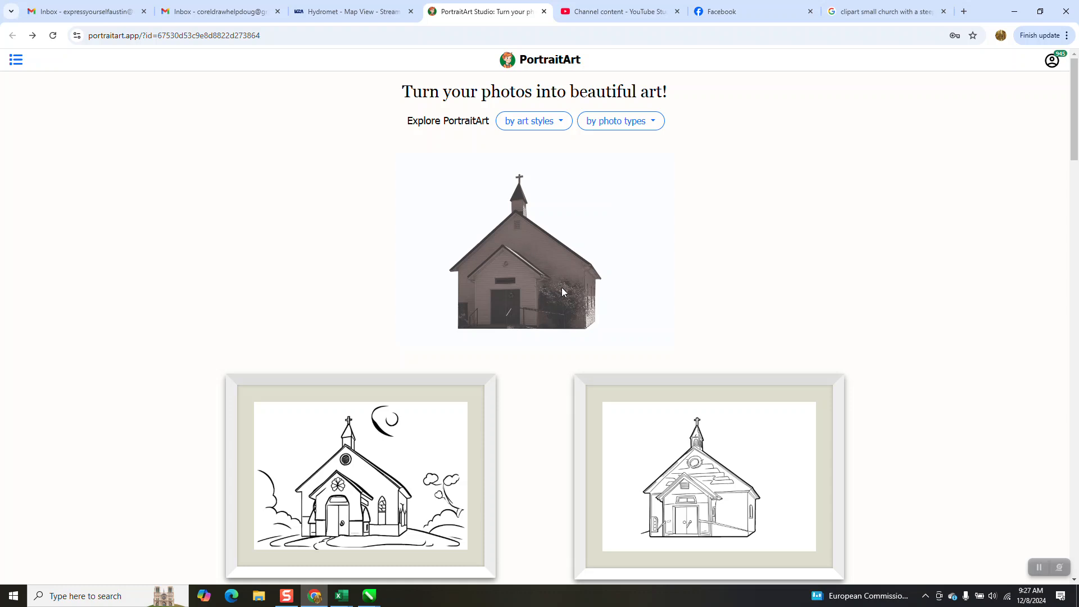
scroll(562, 291, "down", 5)
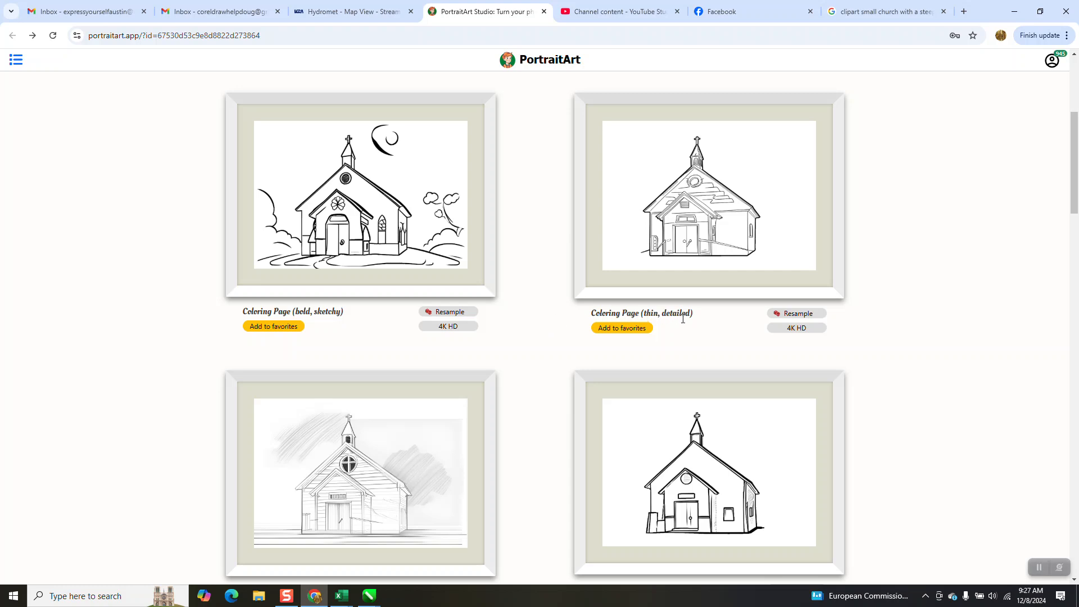
scroll(704, 243, "down", 10)
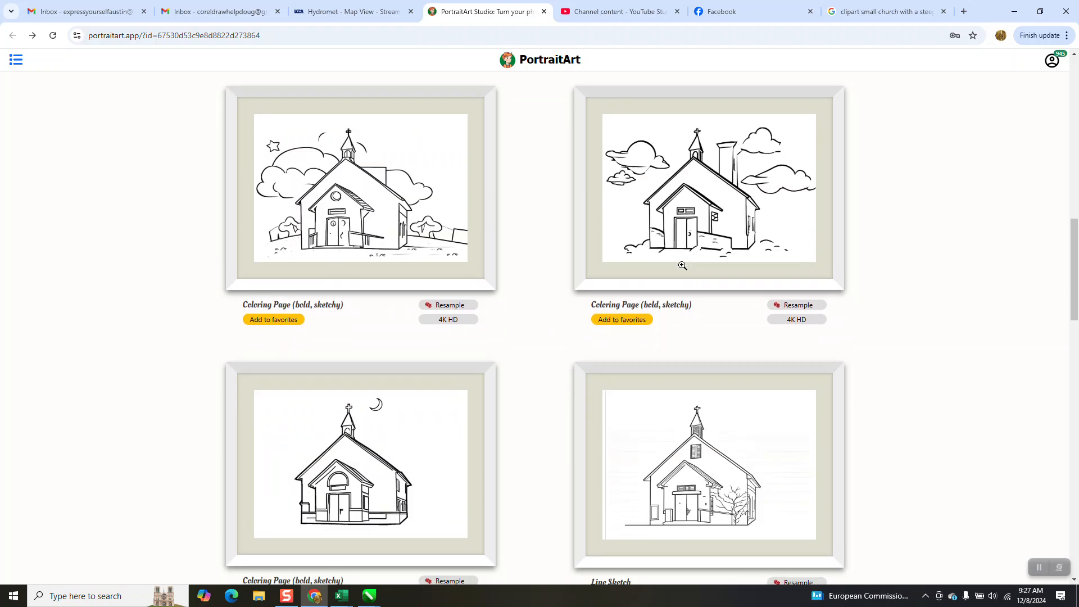
scroll(682, 265, "down", 10)
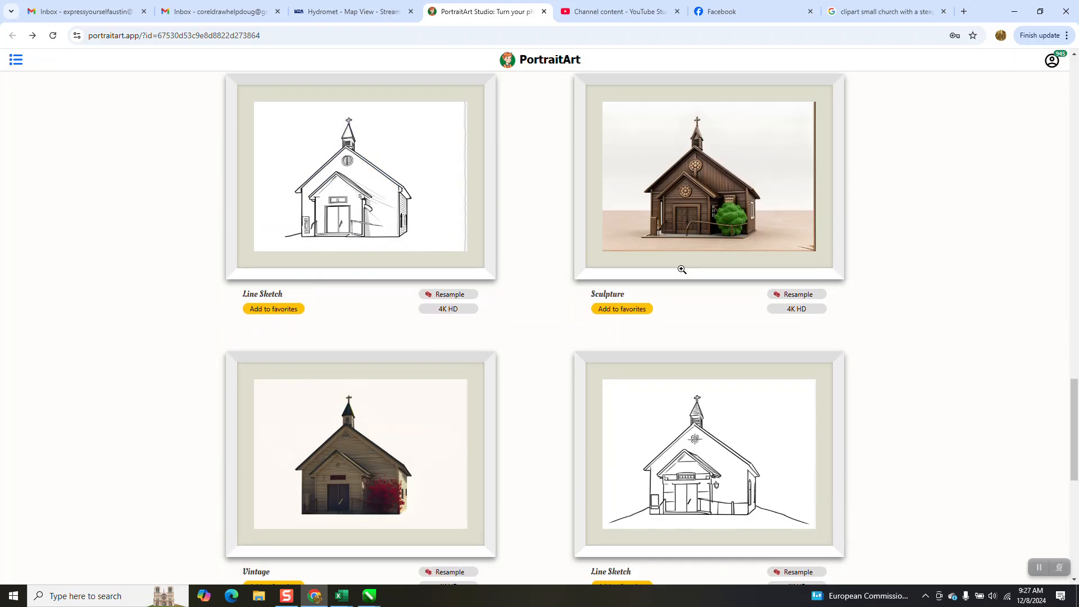
scroll(682, 270, "down", 5)
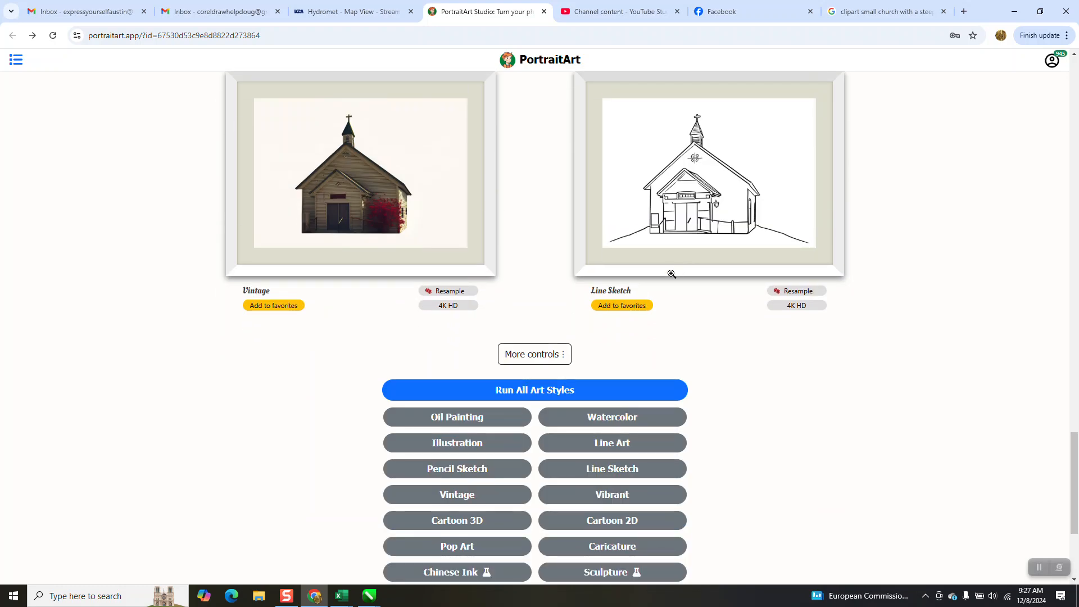
- Resample the bold, sketchy coloring page with the crescent moon and open the newly generated church artwork in the enlarged viewer
scroll(672, 274, "up", 10)
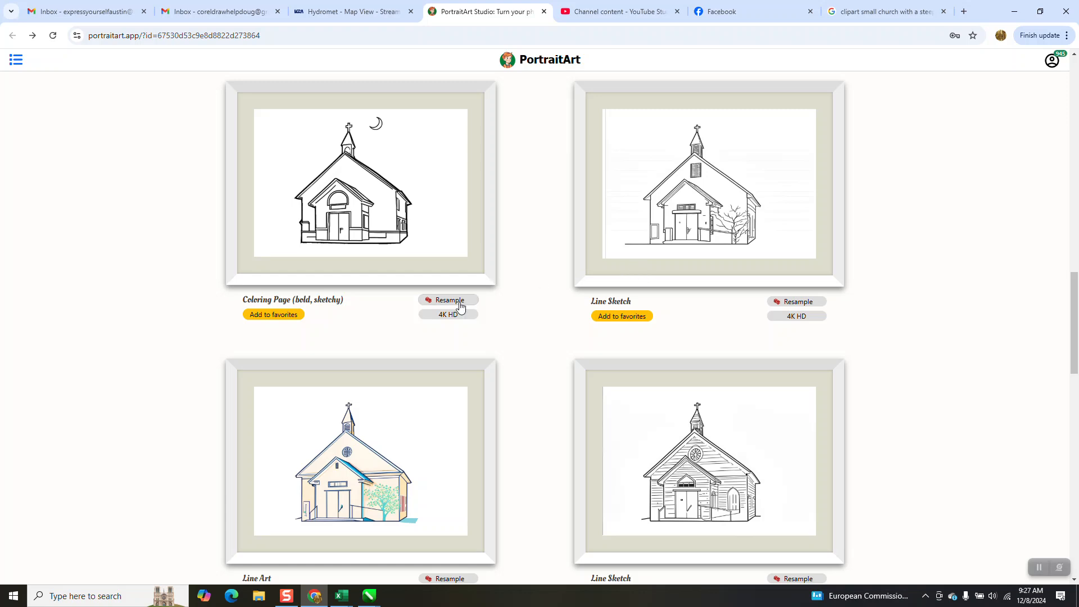
scroll(454, 304, "down", 10)
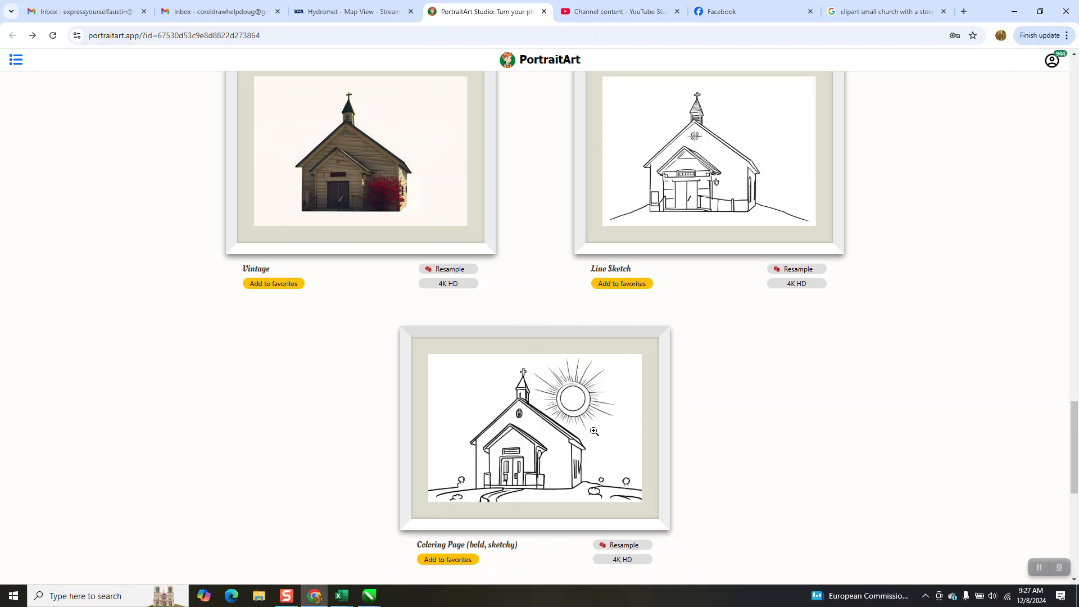
left_click(563, 444)
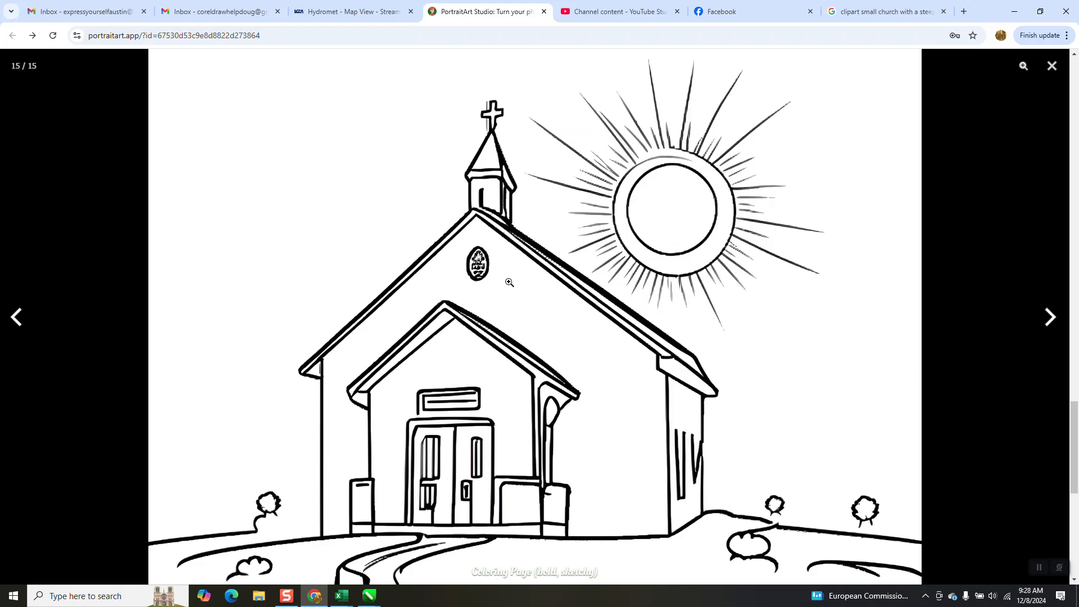
- Magnify the new church drawing to inspect its line quality and copy the image to the clipboard
left_click(509, 282)
scroll(509, 278, "down", 5)
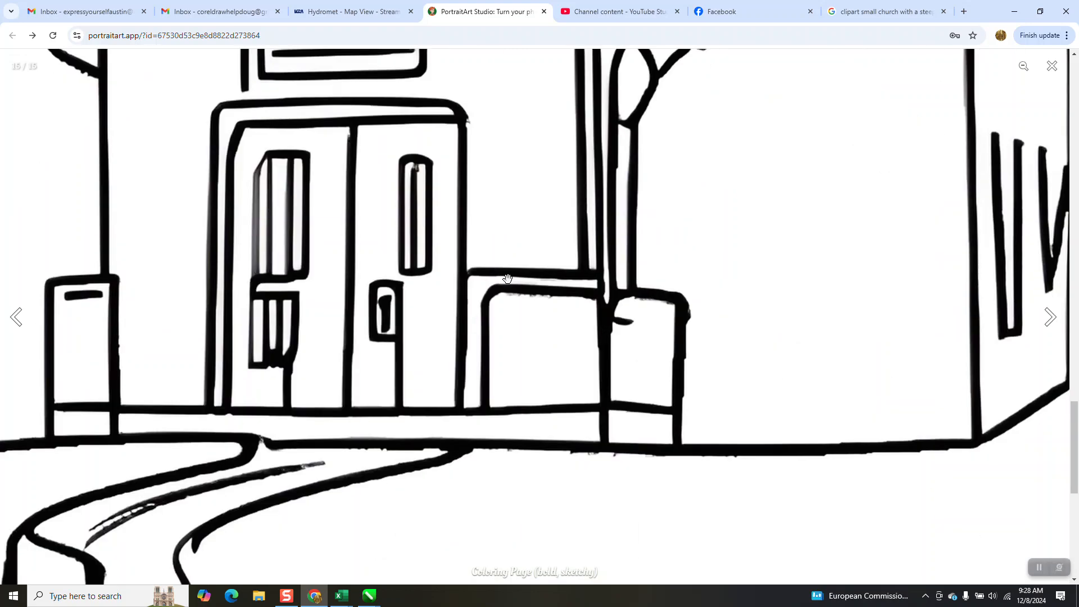
right_click(509, 278)
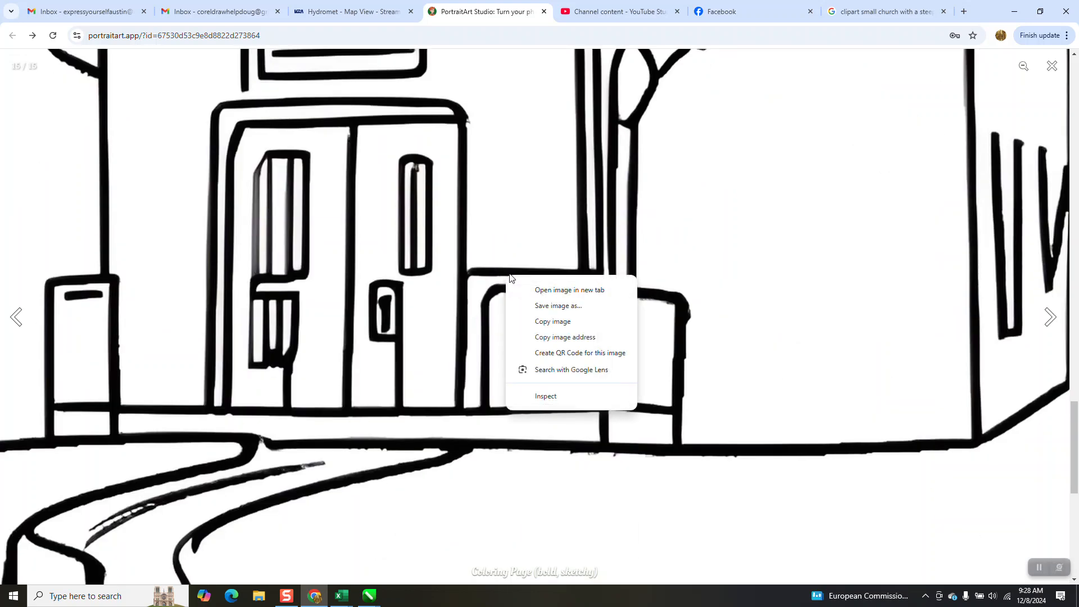
left_click(555, 322)
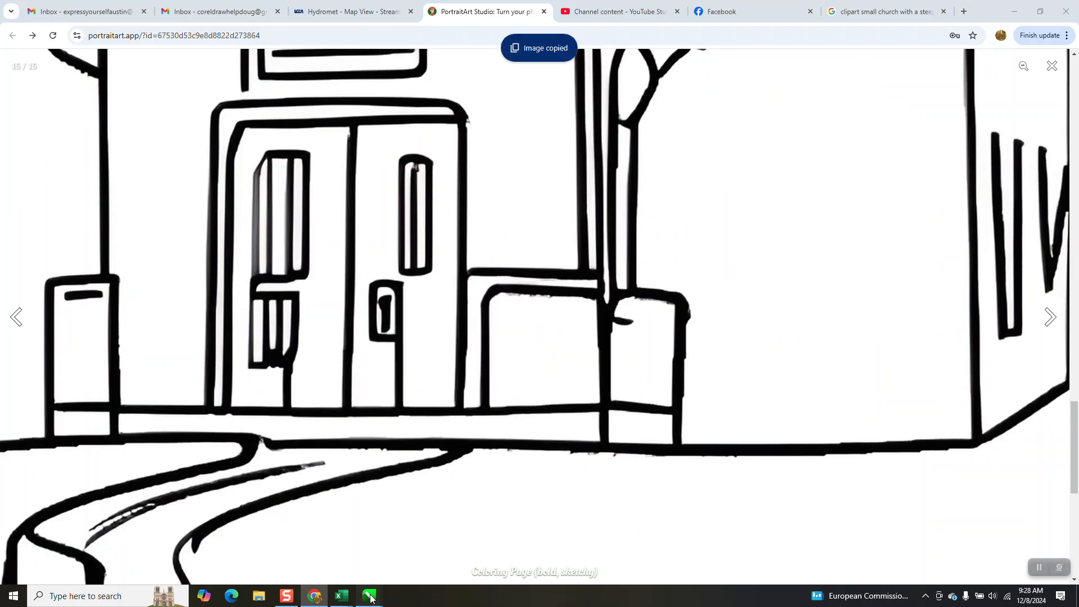
- Switch to CorelDRAW and paste the copied church image into the blank Untitled-1 page
mouse_move(369, 596)
left_click(334, 559)
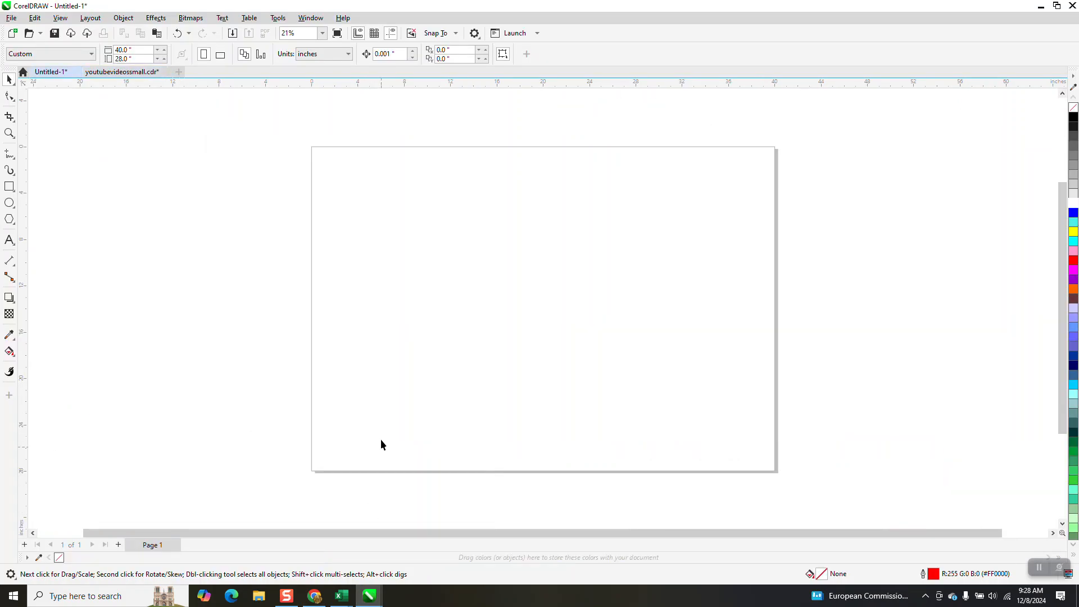
right_click(404, 237)
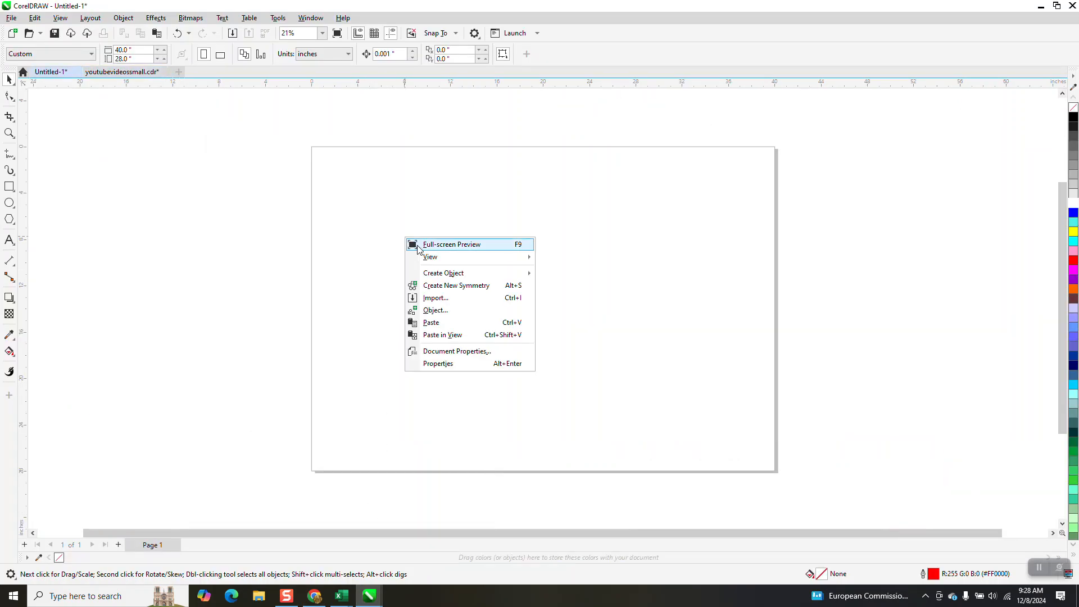
left_click(438, 319)
- Scale the pasted church bitmap to about 9.35 by 6.48 inches and place it near the page's upper-left corner
scroll(436, 306, "down", 3)
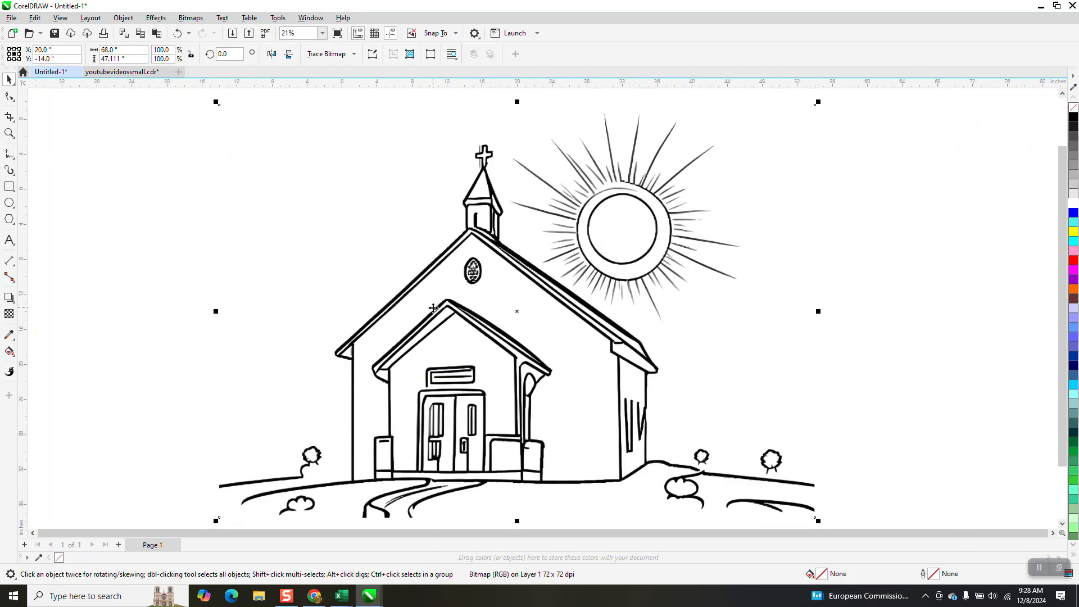
scroll(435, 304, "down", 1)
left_click_drag(587, 228, 417, 274)
- Draw a rectangle about 25.7 by 9.1 inches over the church bitmap and fill it with yellow
left_click(10, 133)
left_click_drag(358, 240, 511, 324)
left_click(9, 186)
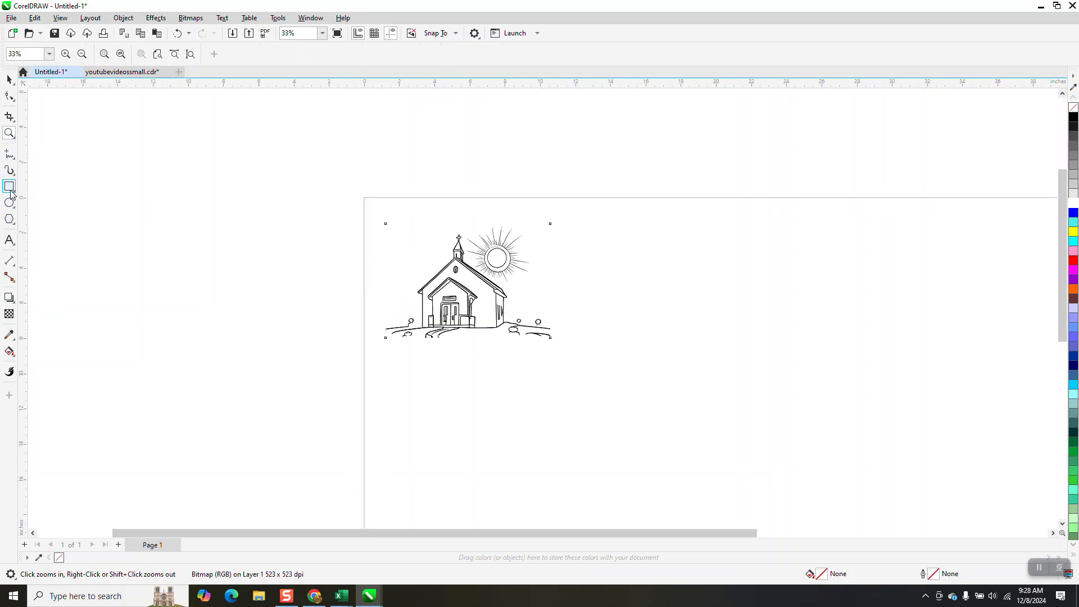
left_click_drag(361, 217, 815, 377)
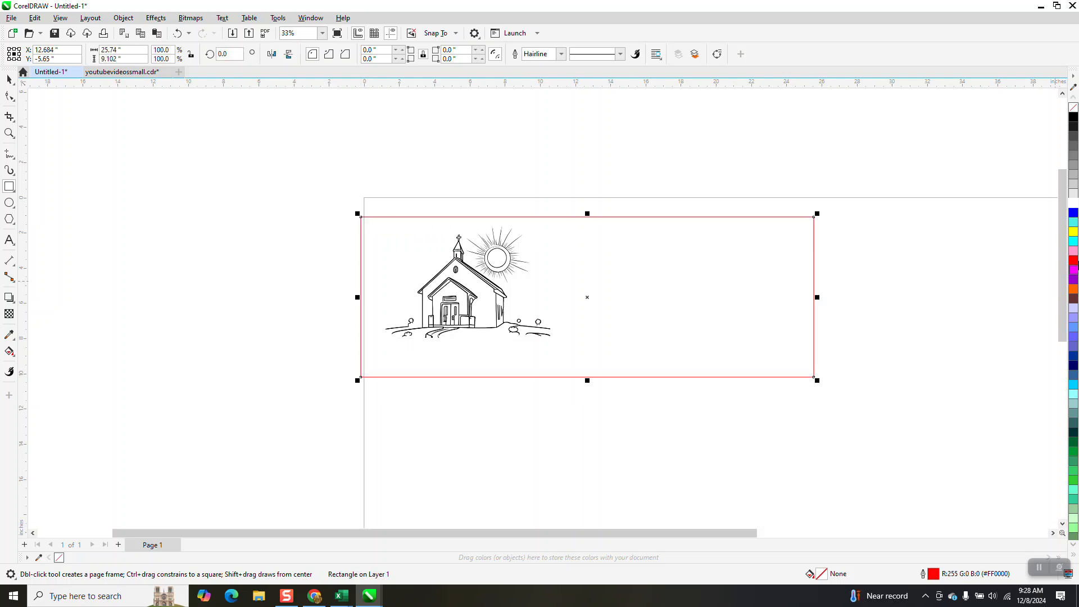
left_click(1073, 231)
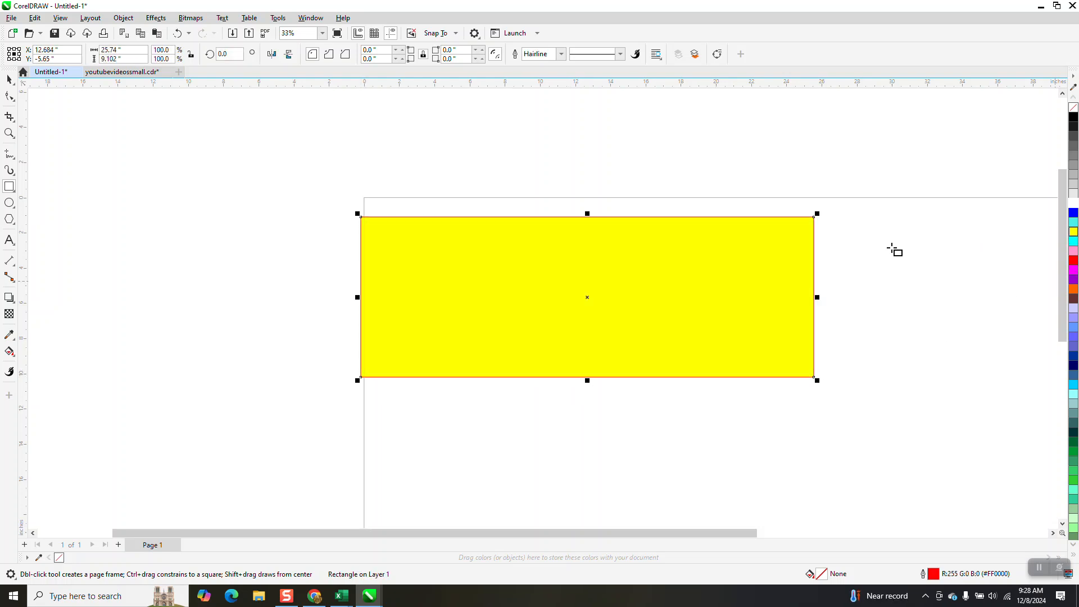
- Send the yellow rectangle to the back of the page, behind the church bitmap
left_click(130, 22)
mouse_move(135, 197)
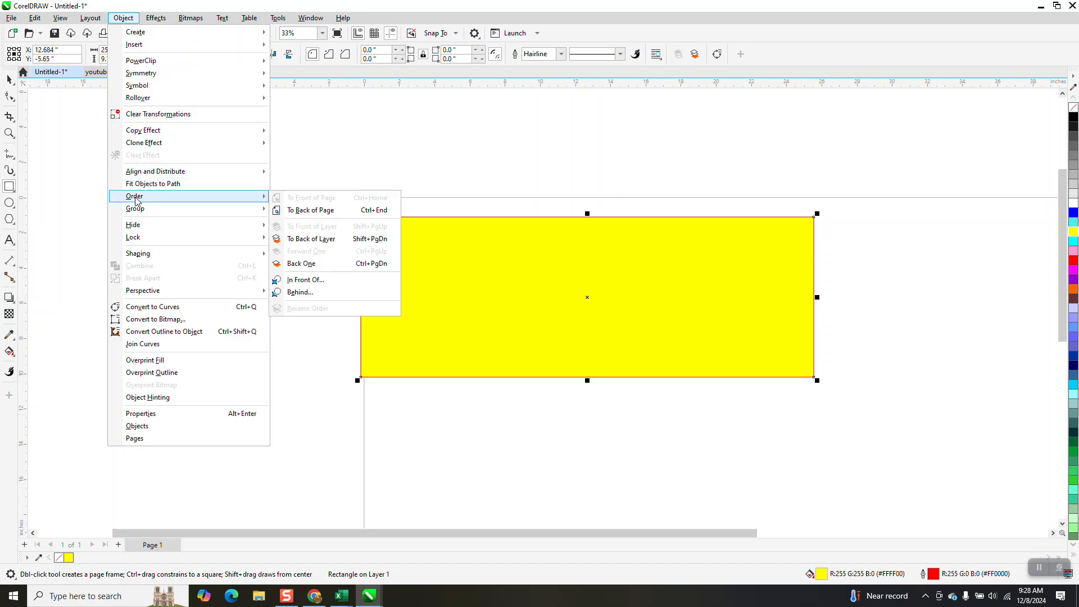
left_click(303, 210)
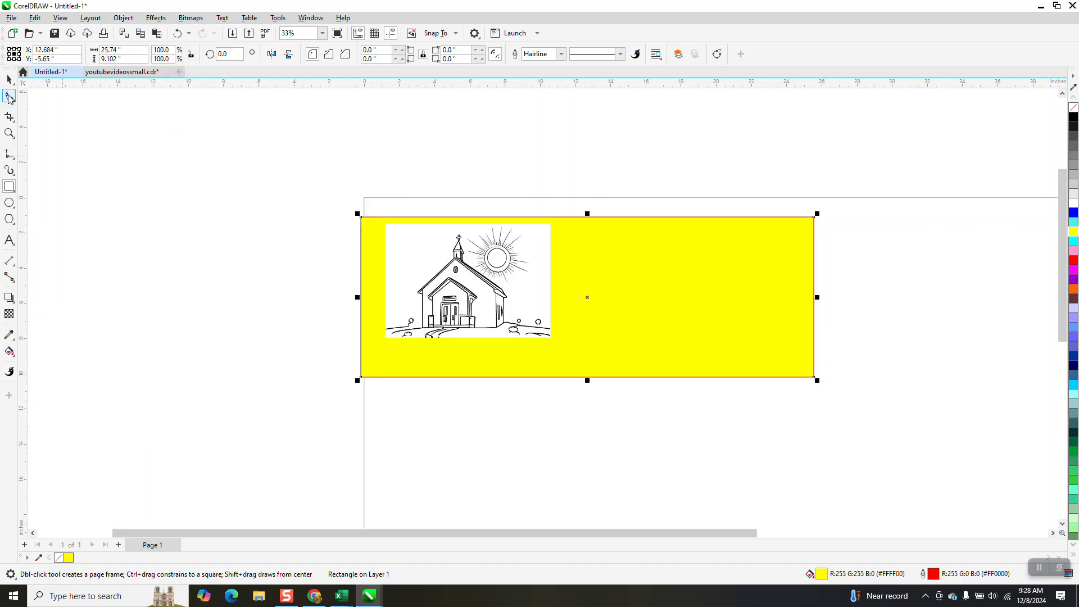
- Shrink the church bitmap to about 4.57 by 3.16 inches and move it into the yellow rectangle's upper-left corner
left_click(10, 79)
left_click(422, 252)
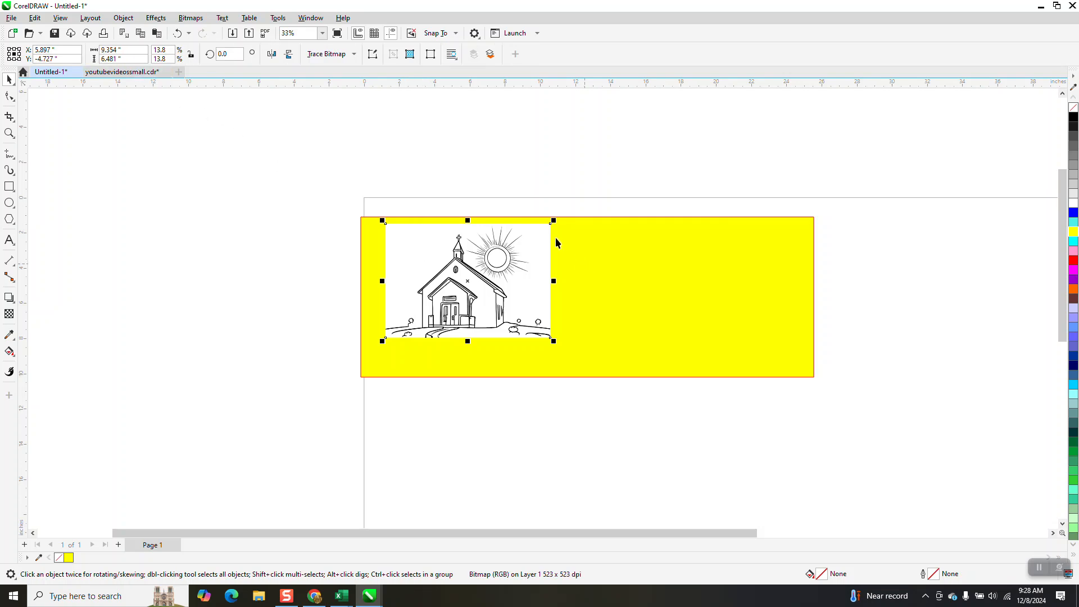
left_click_drag(553, 221, 469, 277)
left_click_drag(443, 313, 433, 260)
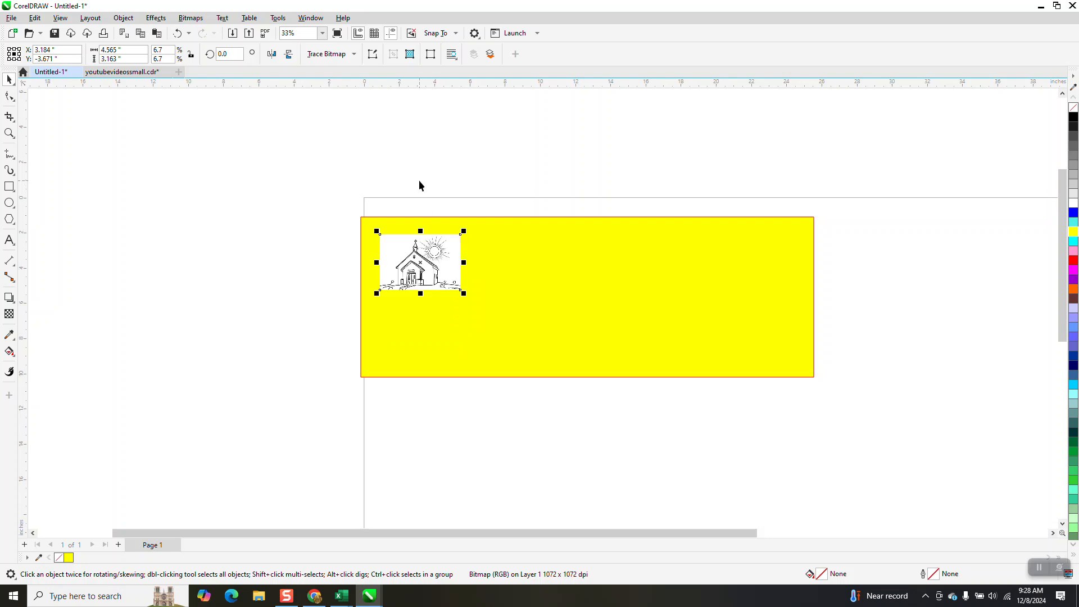
- Set the nudge distance to 5 inches and place a duplicate of the church bitmap outside the yellow rectangle, to its left
left_click(159, 106)
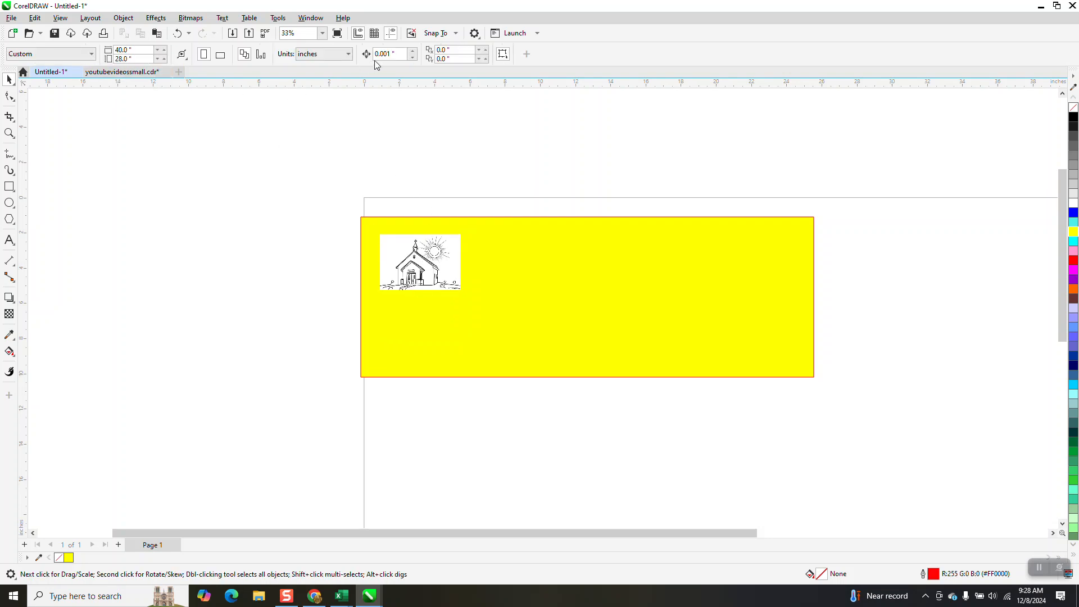
left_click_drag(391, 54, 321, 53)
type("5")
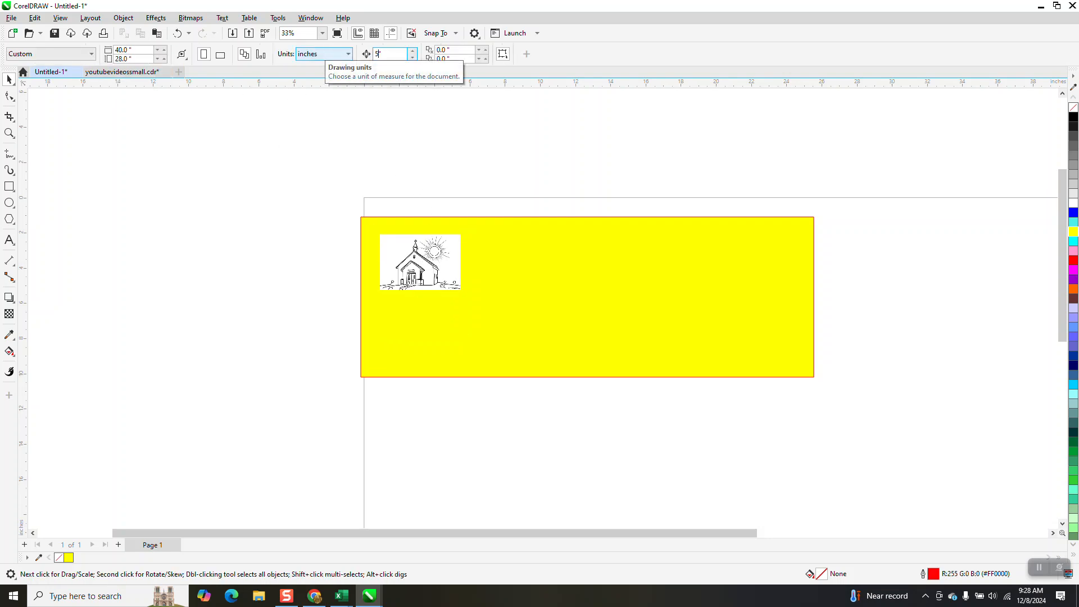
left_click(387, 242)
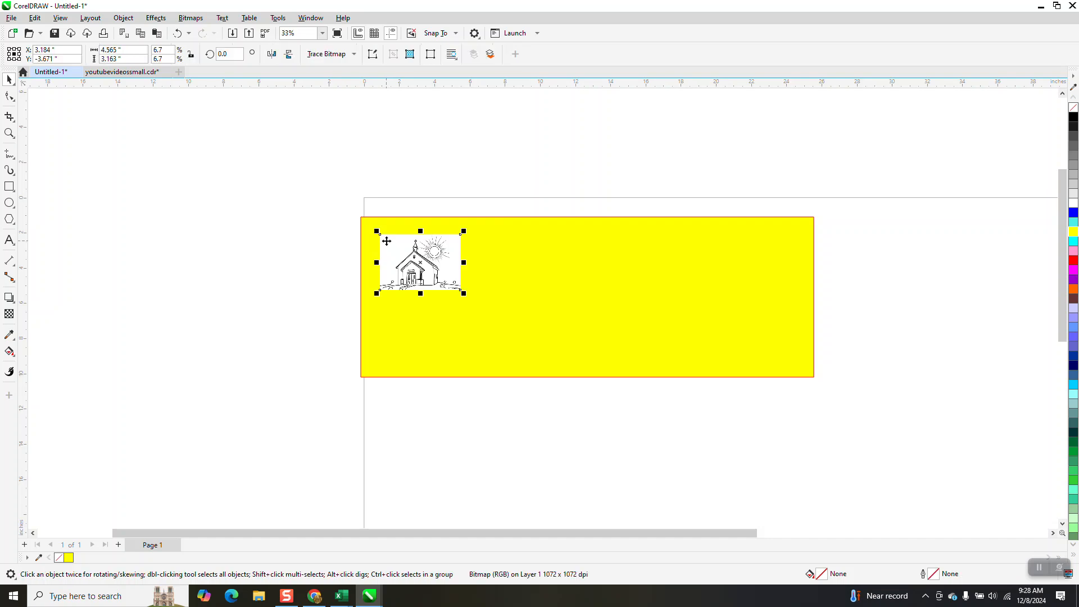
key("KP_Add")
key("Left")
key("Left")
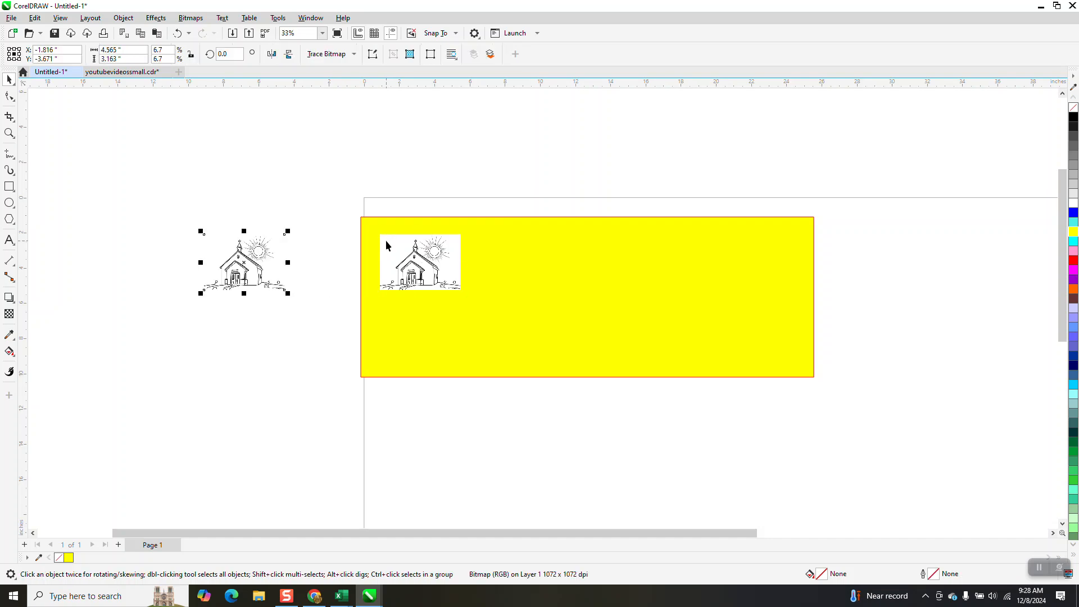
- Try an outline trace of the church bitmap as Clipart with only the background color removed
left_click(405, 257)
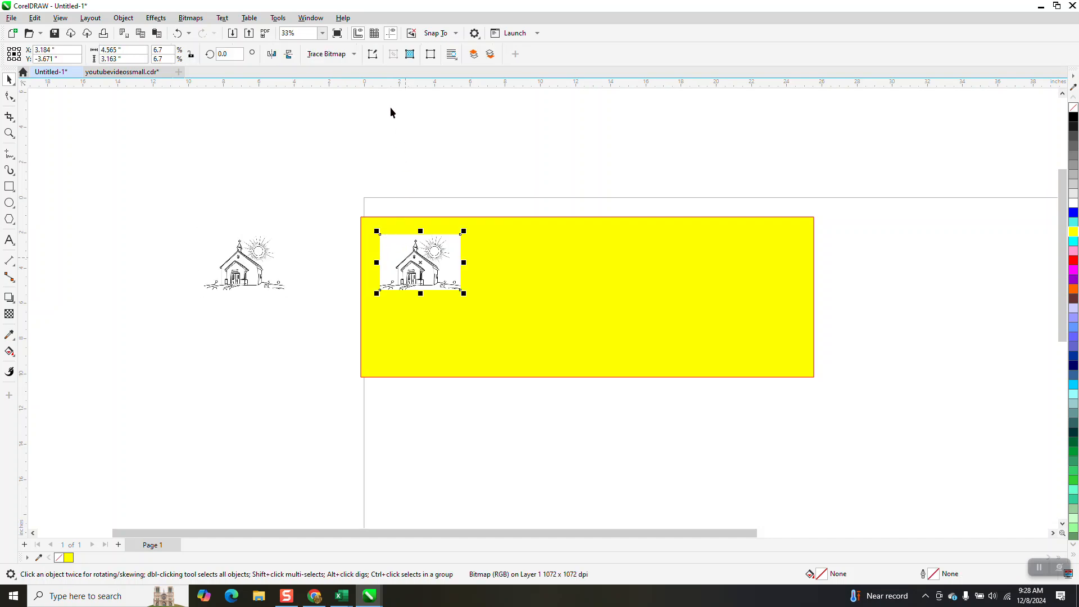
left_click(337, 54)
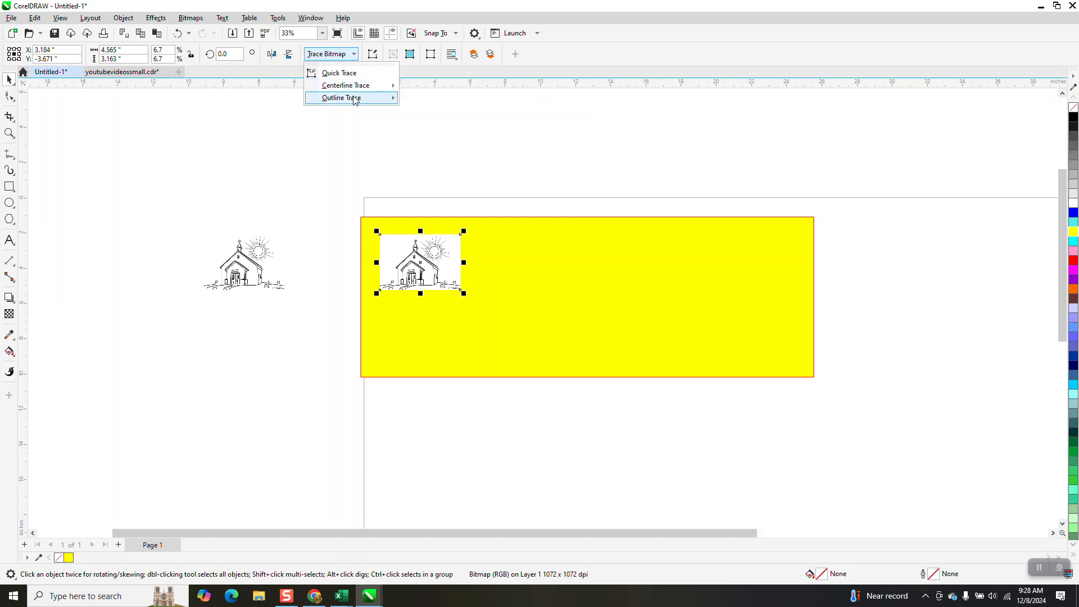
mouse_move(354, 100)
left_click(425, 141)
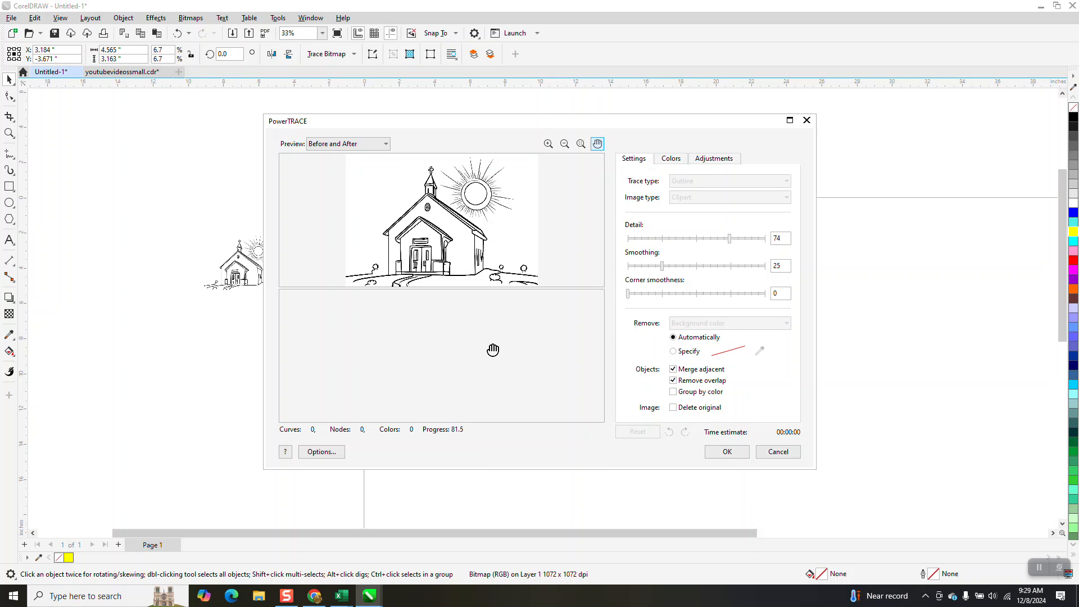
left_click(725, 452)
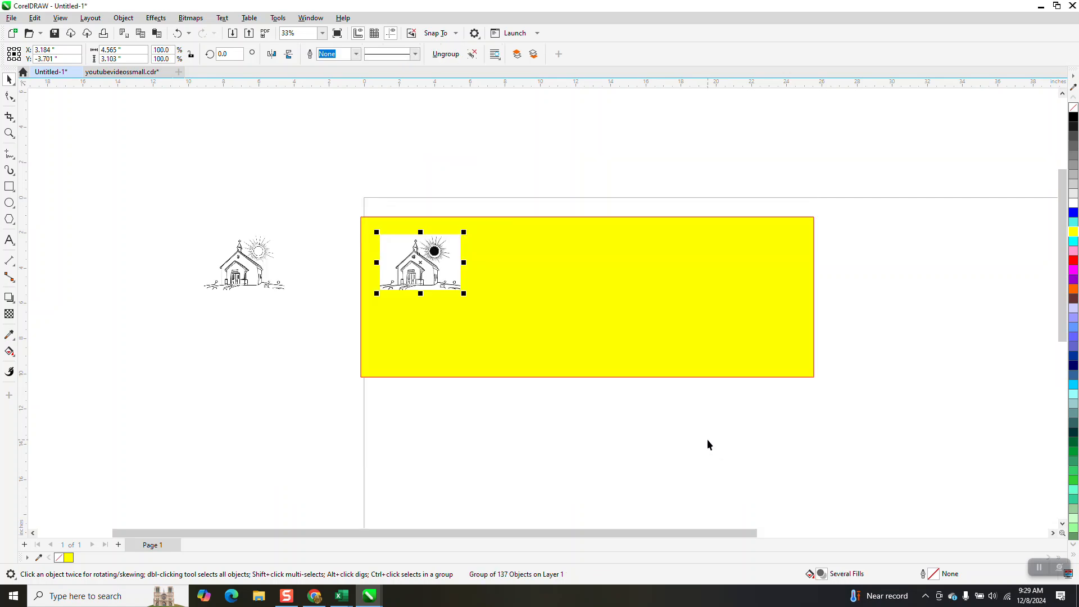
key("Right")
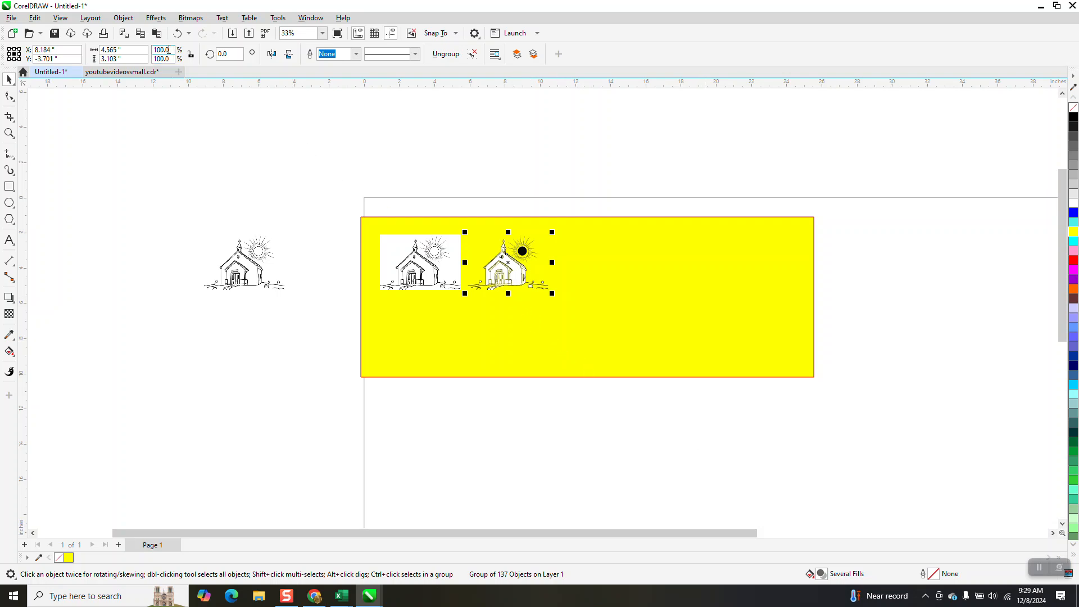
left_click(177, 33)
left_click(178, 33)
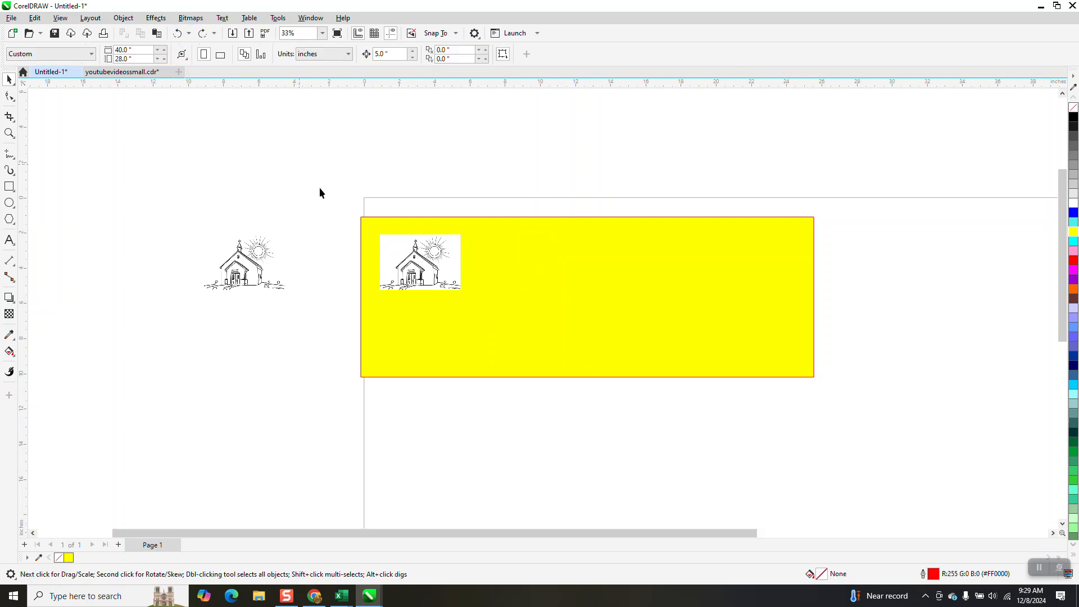
- Outline-trace the church bitmap on the yellow rectangle as Clipart, removing color from the entire image, and move the tracing 5 inches right
left_click(418, 270)
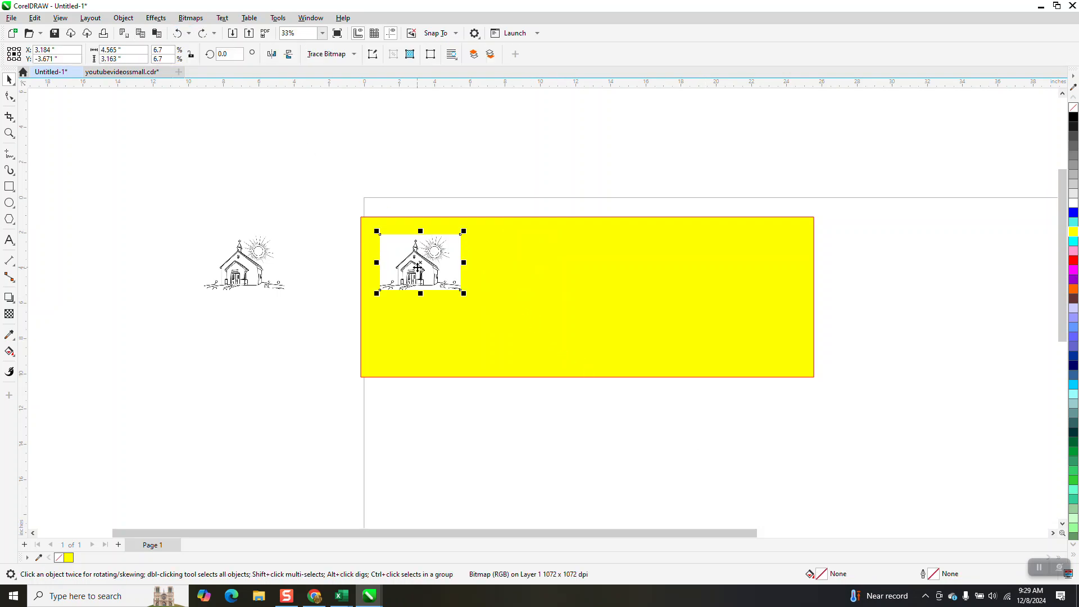
left_click(353, 53)
mouse_move(355, 98)
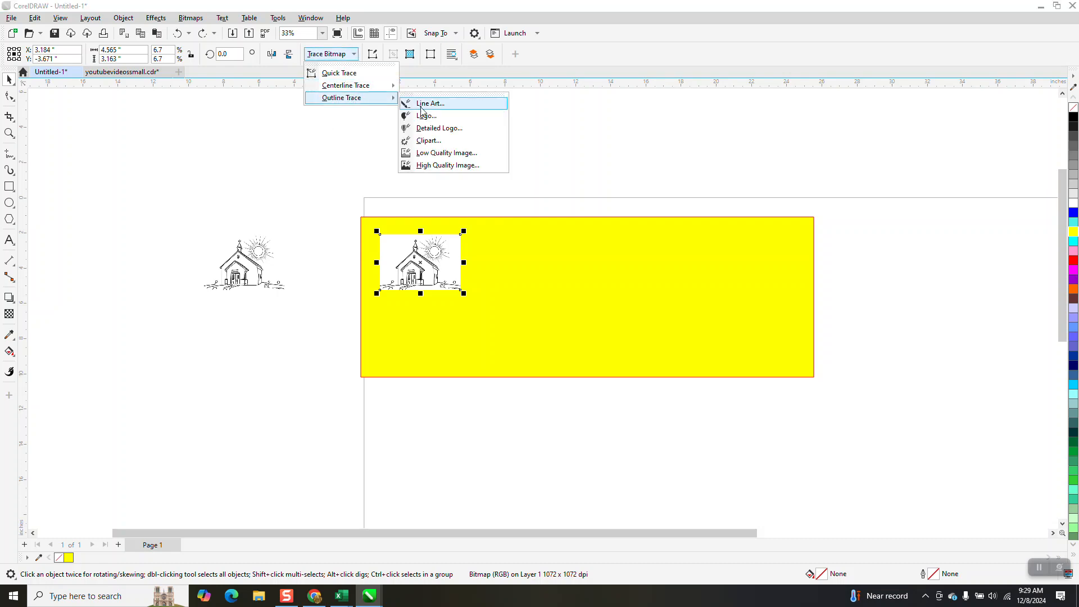
left_click(434, 142)
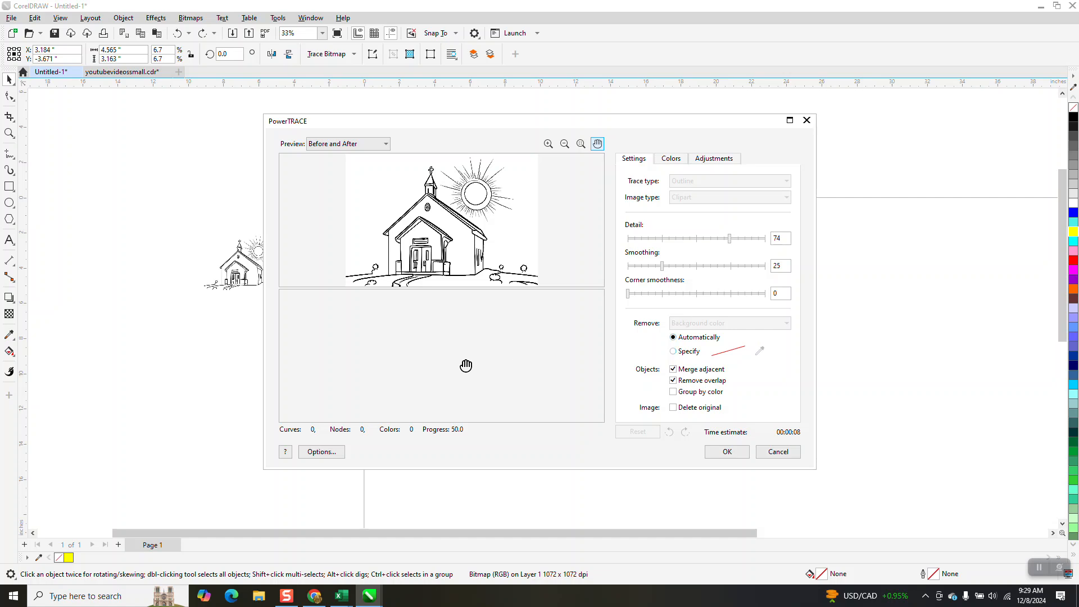
left_click(788, 324)
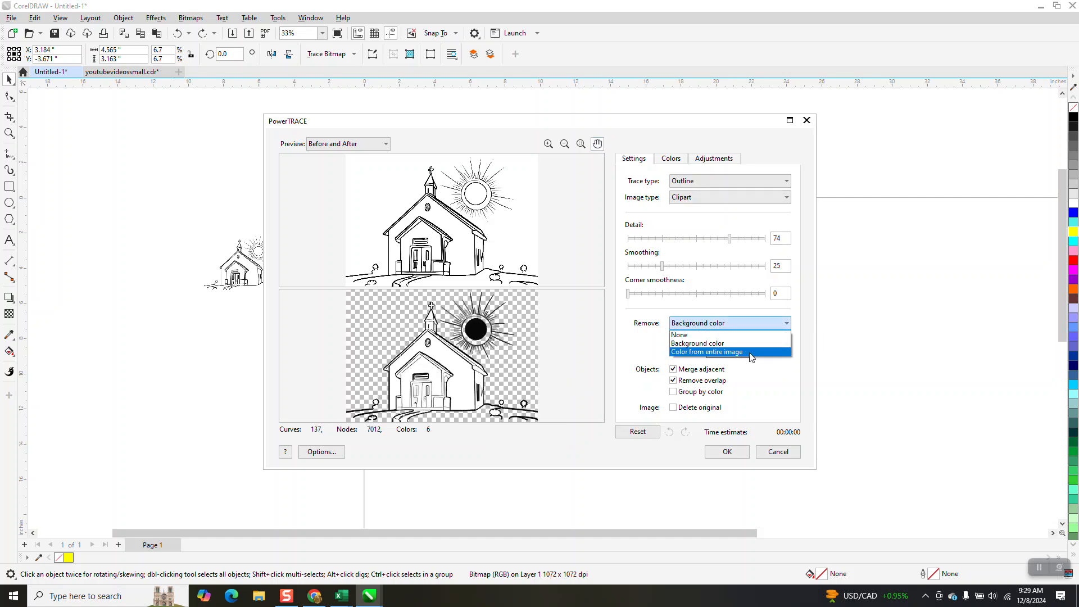
left_click(750, 352)
left_click(726, 452)
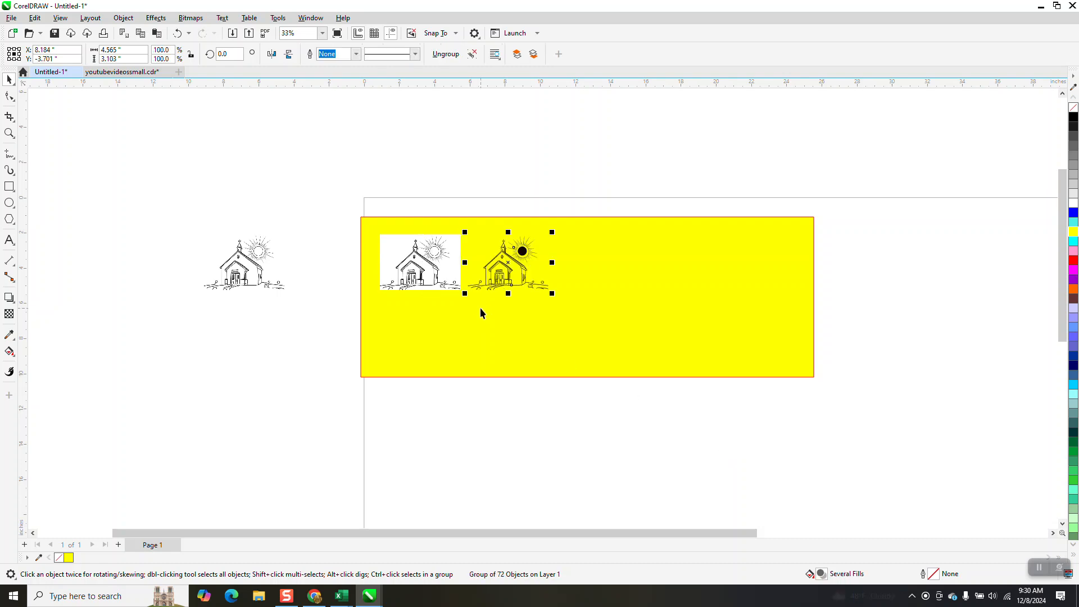
- Ungroup all objects of the traced church
left_click(9, 134)
left_click_drag(460, 225, 590, 332)
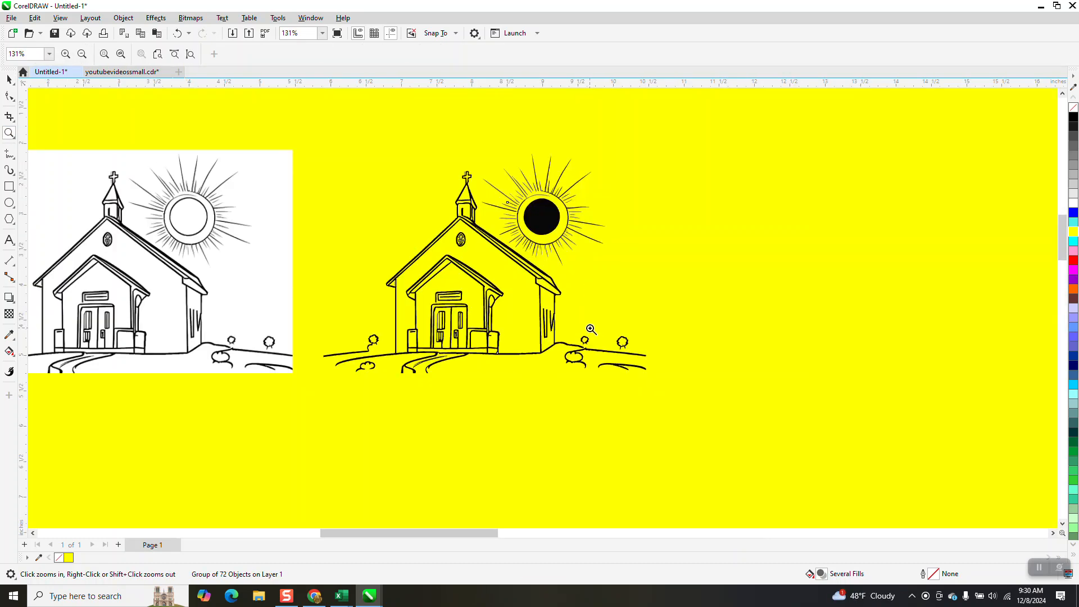
left_click(10, 80)
left_click(122, 18)
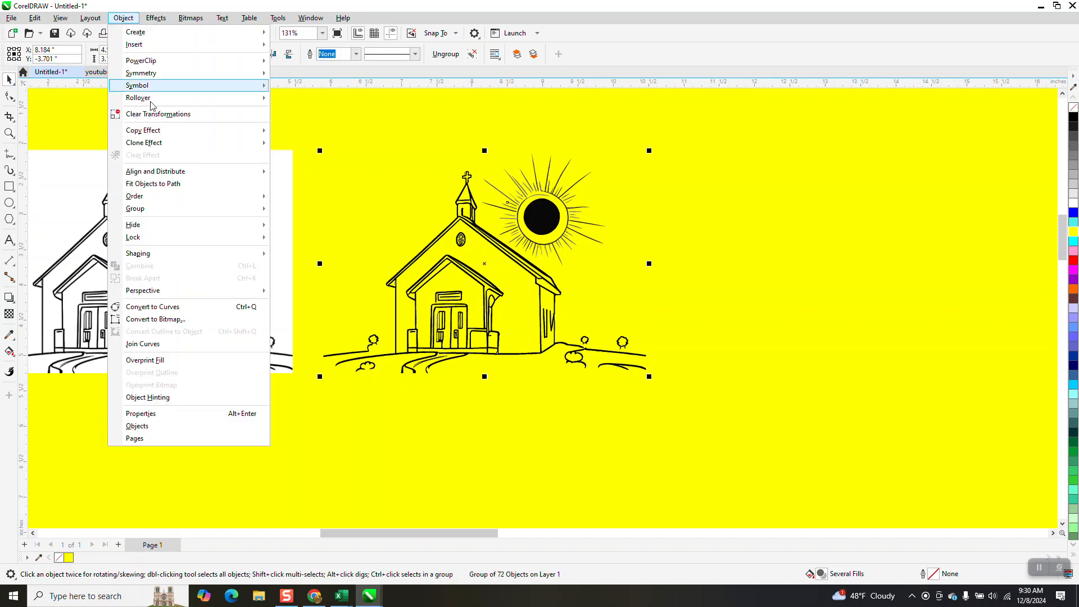
mouse_move(165, 215)
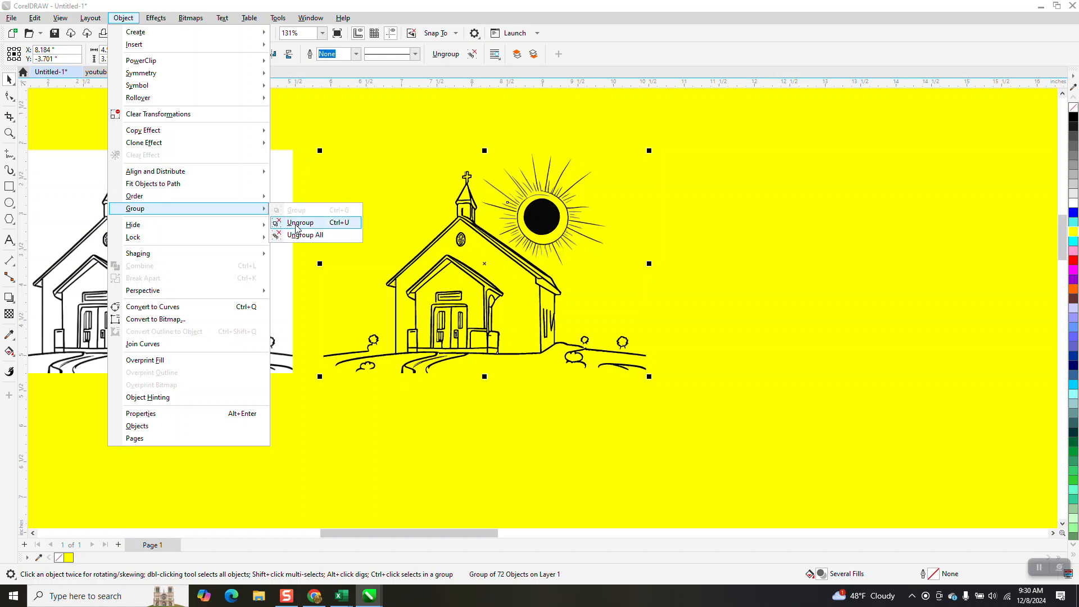
left_click(346, 236)
- Delete the black sun disc, its ring and several upper rays from the traced church
left_click(530, 212)
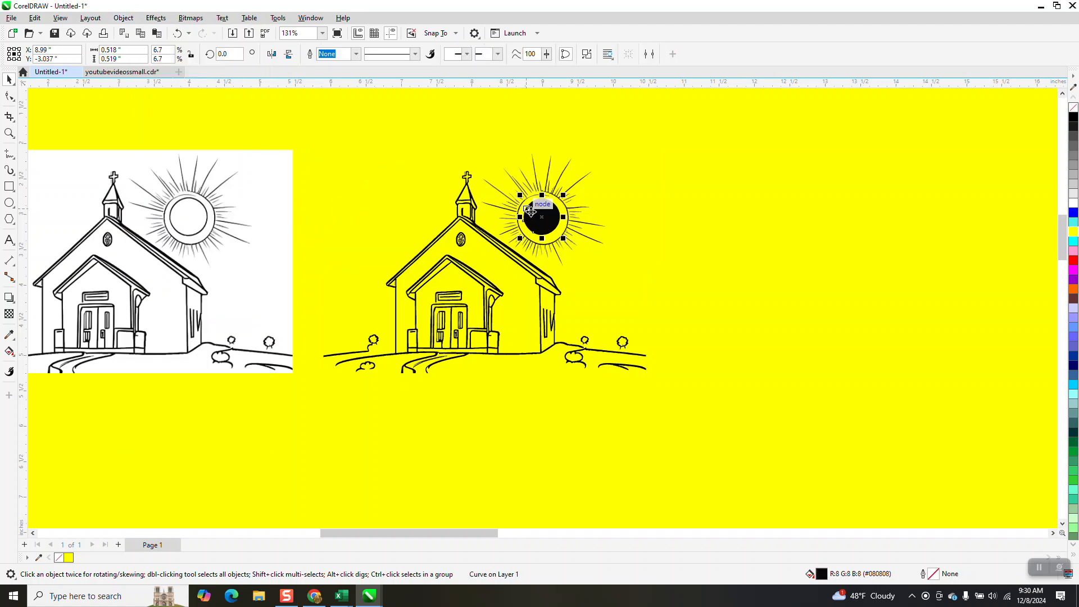
key("XF86Calculator")
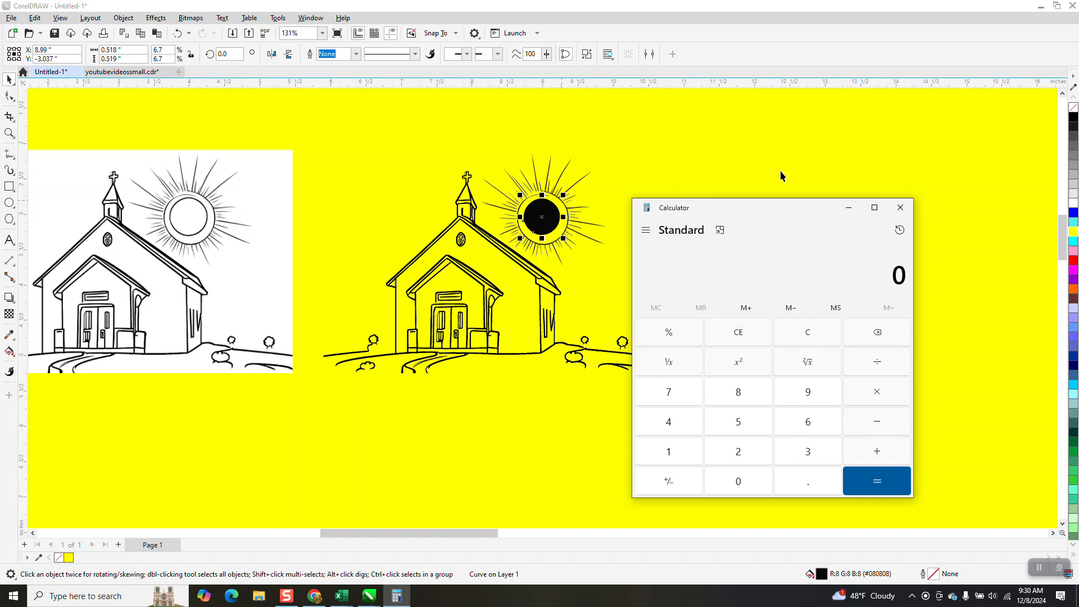
left_click(900, 207)
key("Delete")
left_click(579, 185)
key("Delete")
left_click(542, 184)
key("Delete")
- Delete the yellow background rectangle and the remaining rays on the right side of the traced sun
left_click_drag(618, 172, 578, 229)
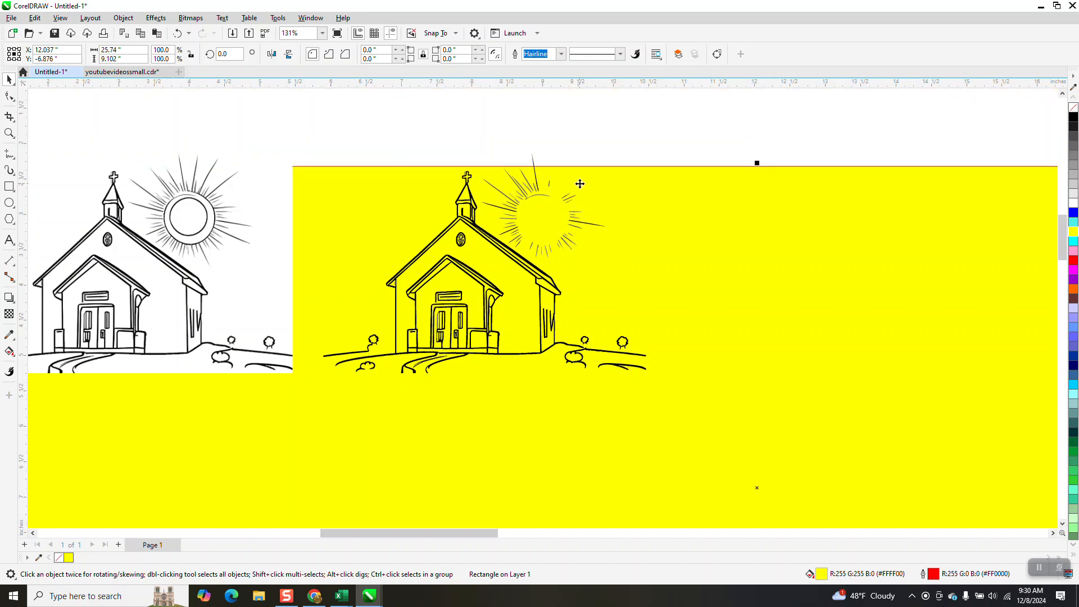
key("Delete")
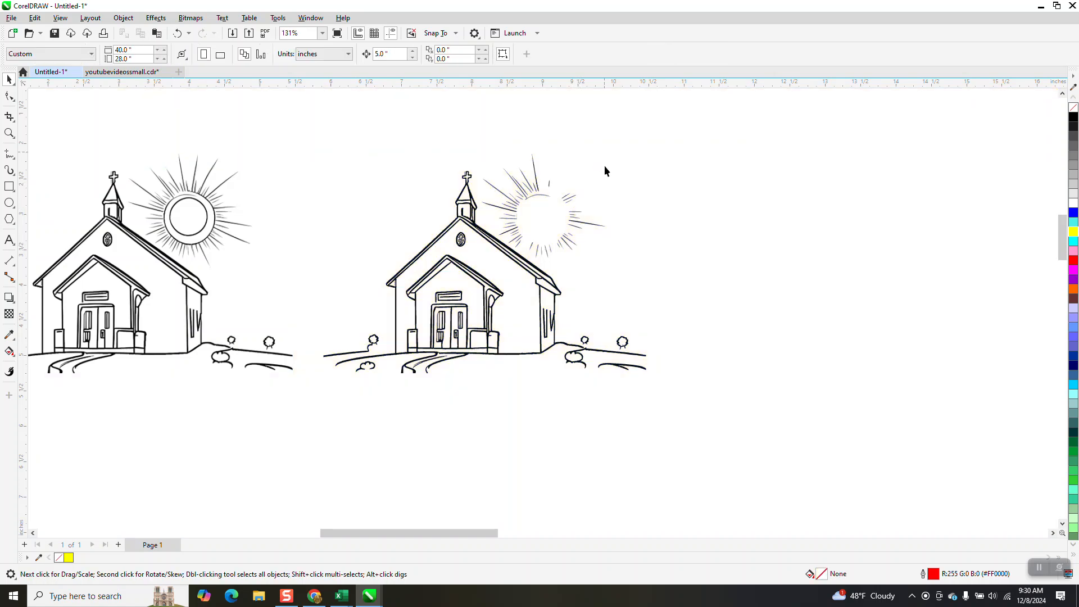
left_click_drag(571, 264, 545, 258)
key("Delete")
left_click(569, 222)
key("Delete")
- Select the leftover sun rays above the traced church with the Freehand Pick tool and delete them all
left_click(14, 82)
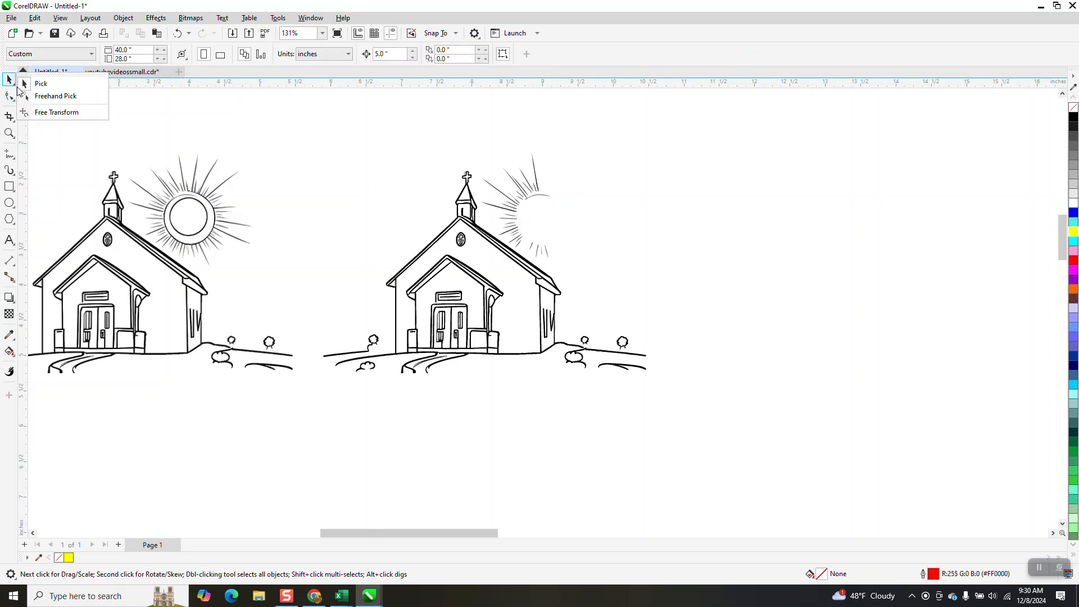
left_click(55, 96)
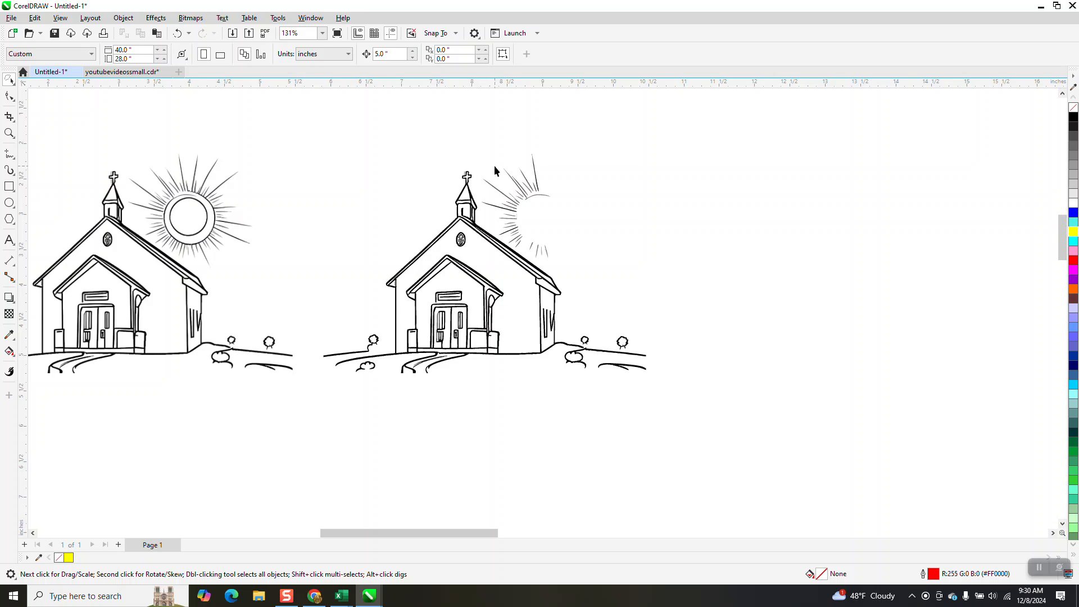
left_click_drag(488, 159, 487, 170)
left_click_drag(607, 177, 607, 177)
key("Delete")
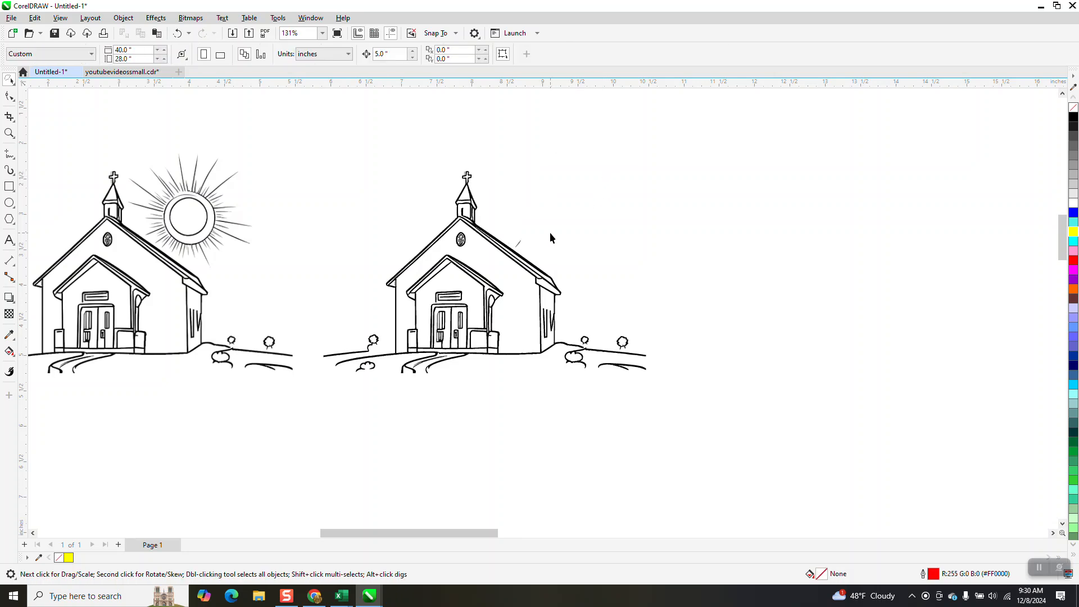
left_click(518, 247)
key("Delete")
- Delete the small round bushes on both sides of the traced church
left_click(622, 342)
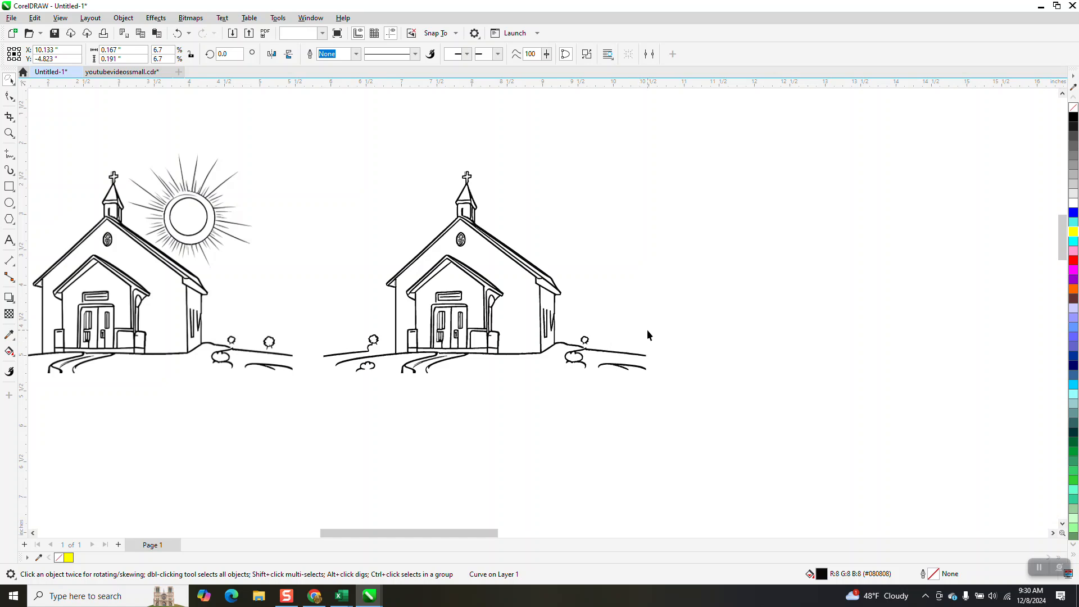
left_click(584, 340)
key("Delete")
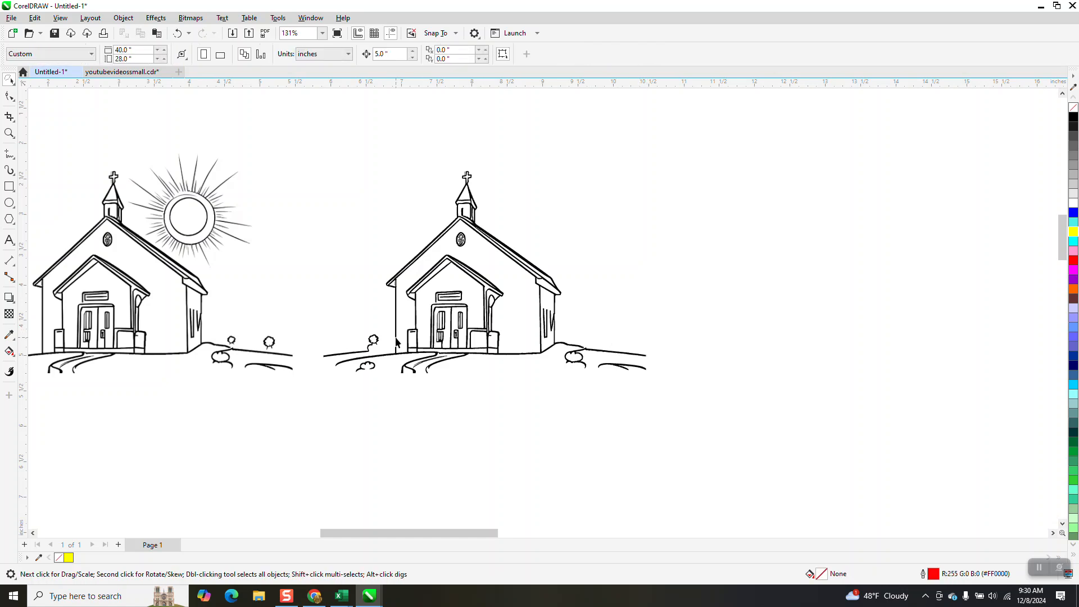
left_click(375, 339)
key("Delete")
left_click(369, 370)
key("Delete")
- Delete the loose ground strokes and the low shrub to the right of the traced church
left_click(370, 357)
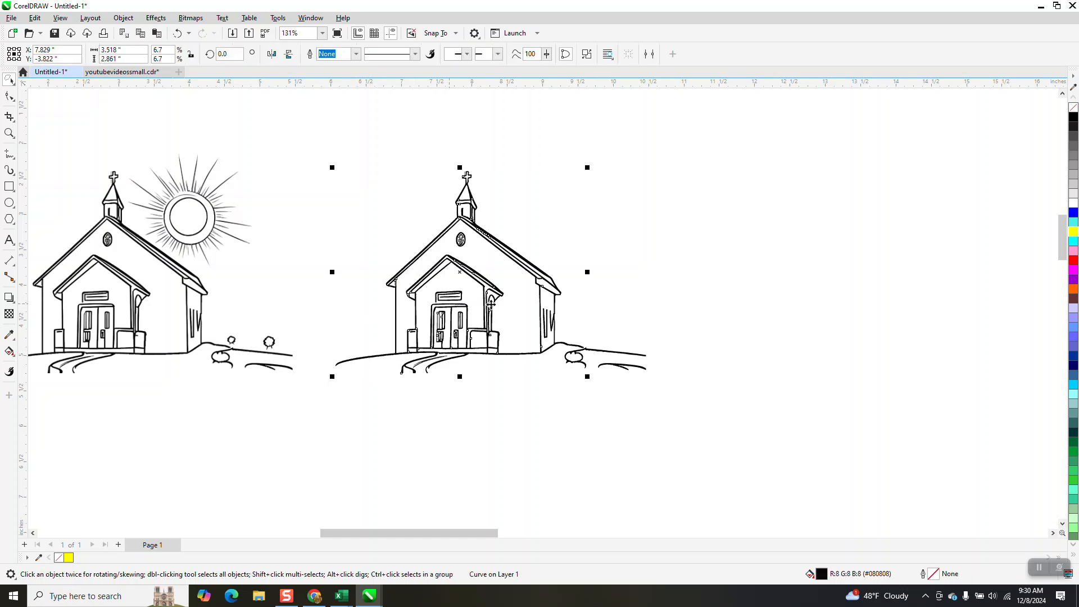
key("Escape")
left_click(628, 370)
key("Delete")
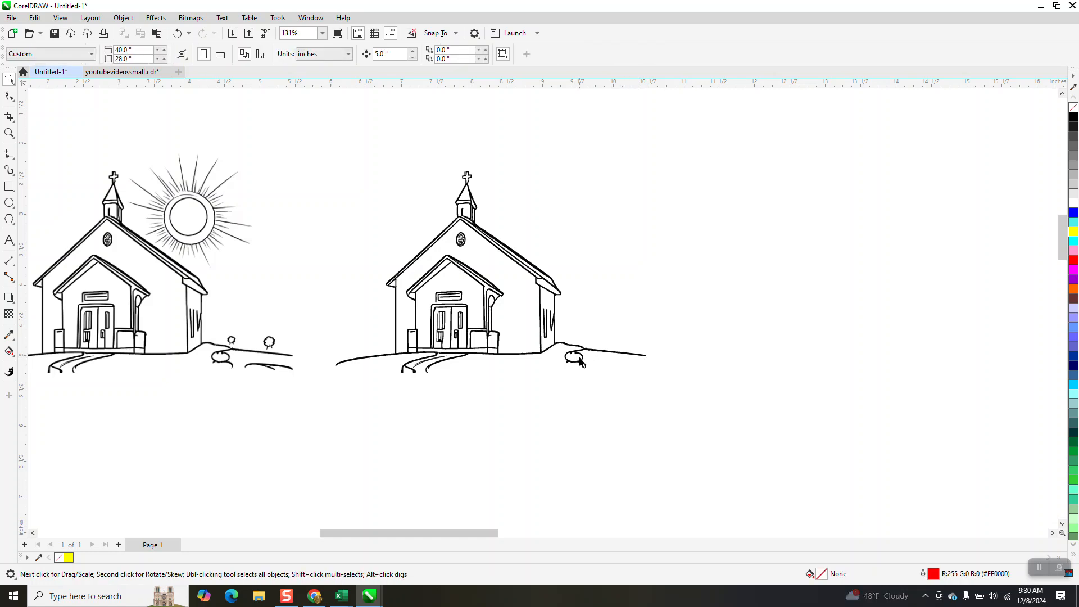
left_click(580, 362)
key("Delete")
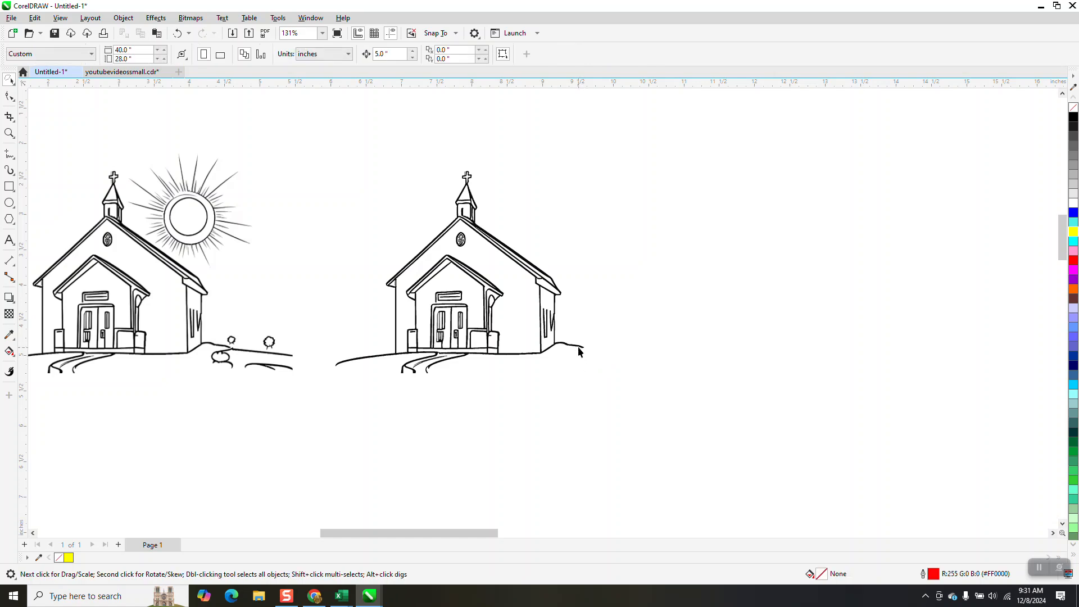
- Remove the fill from the main traced church curve and give it a black outline
left_click(579, 349)
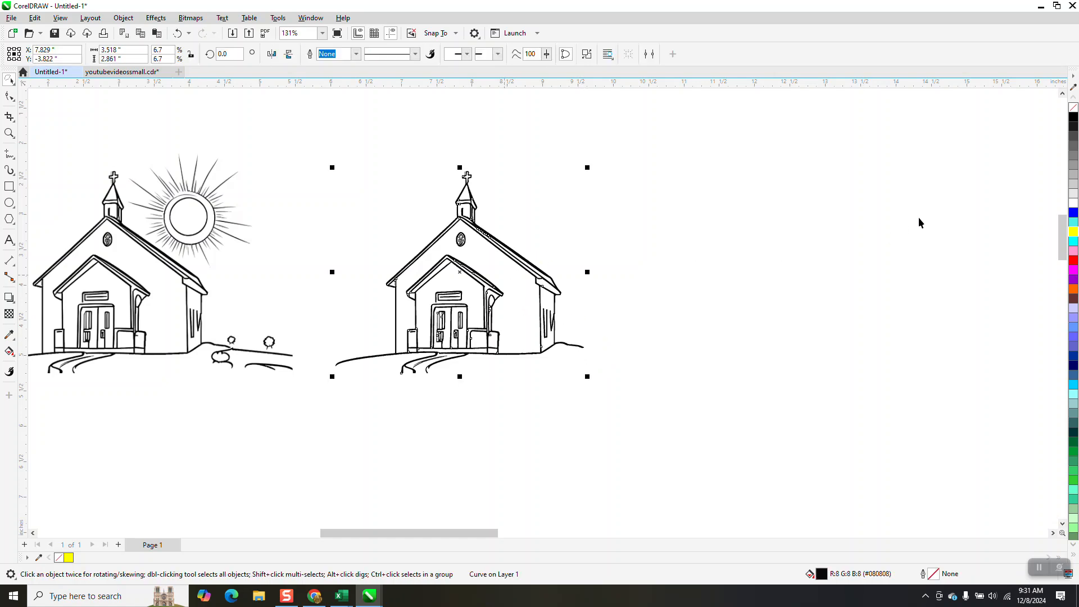
left_click(1073, 107)
right_click(1073, 116)
- Draw a 2-point line about 0.07 inches long from the base of the church's right wall down across the ground line
left_click(9, 133)
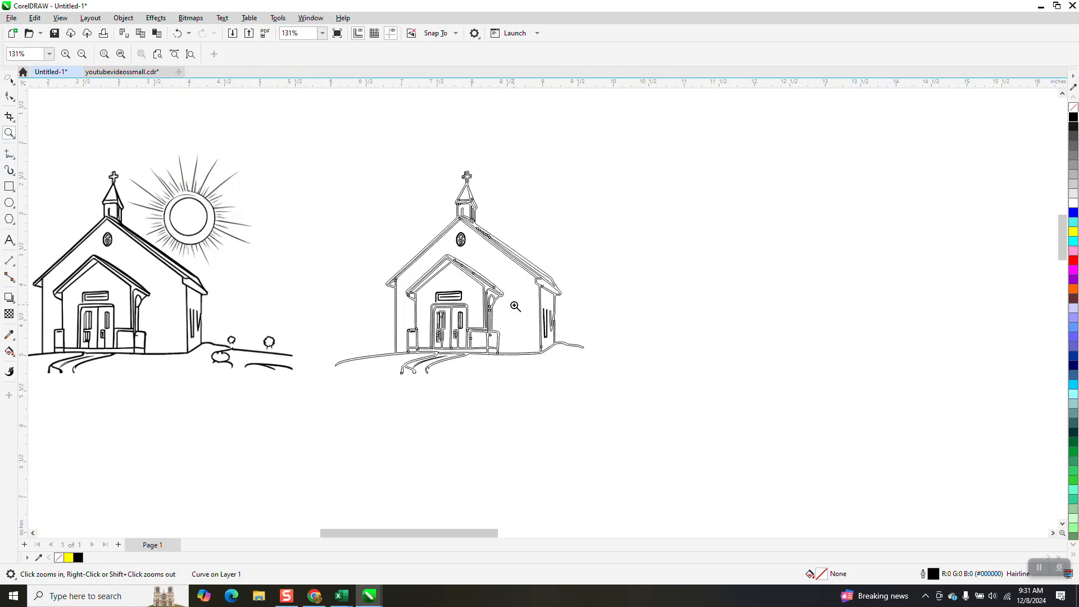
left_click_drag(516, 323, 641, 390)
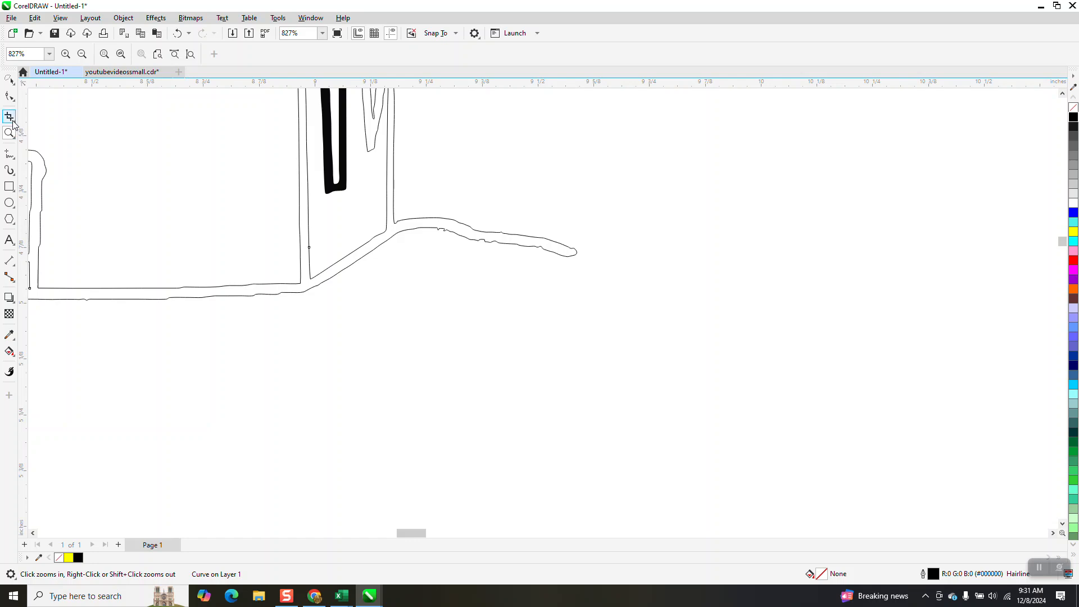
left_click(14, 163)
left_click(53, 169)
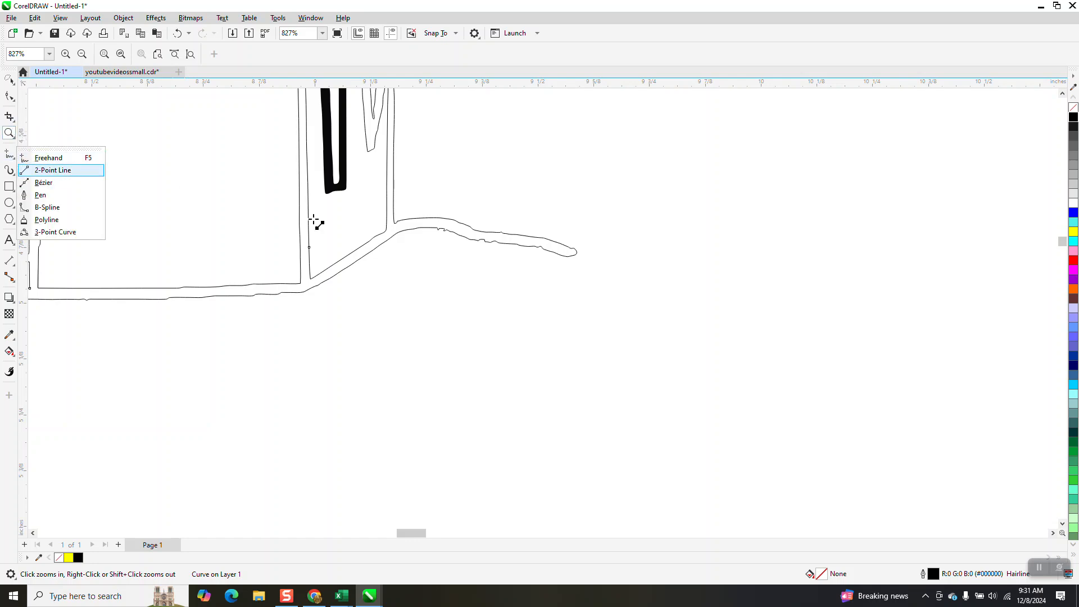
left_click_drag(395, 224, 396, 254)
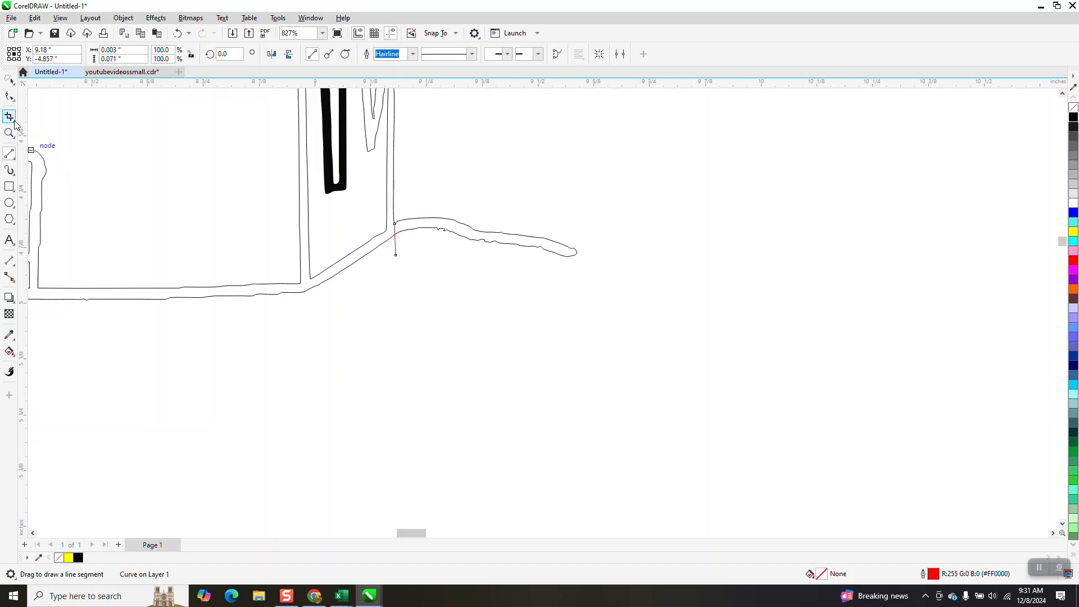
- Remove the ground strip beyond the church's right wall and the red line's overhanging end with Virtual Segment Delete
left_click(9, 116)
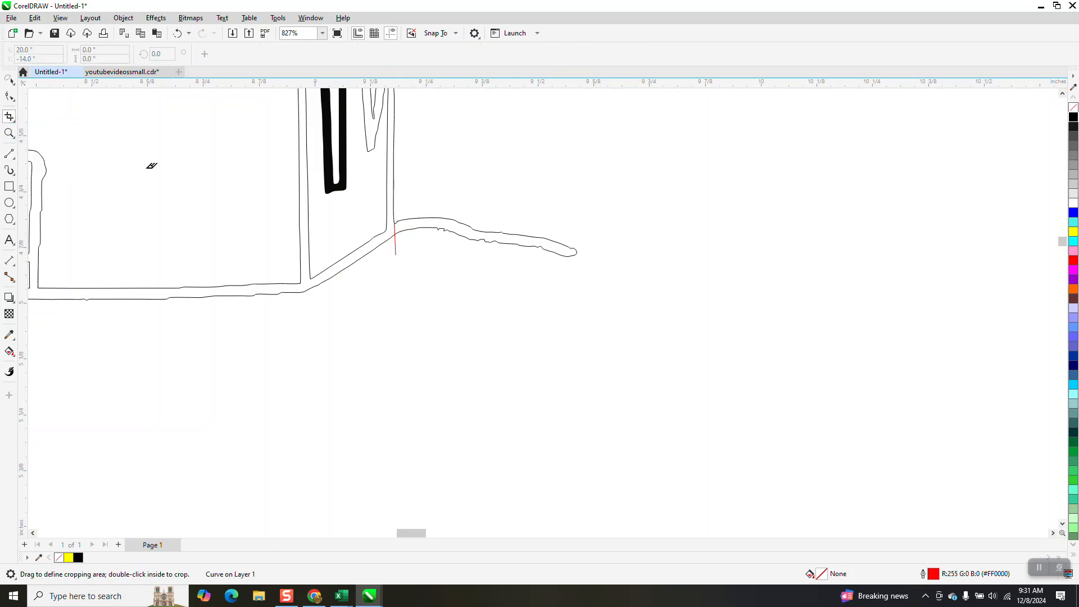
left_click_drag(420, 212, 469, 255)
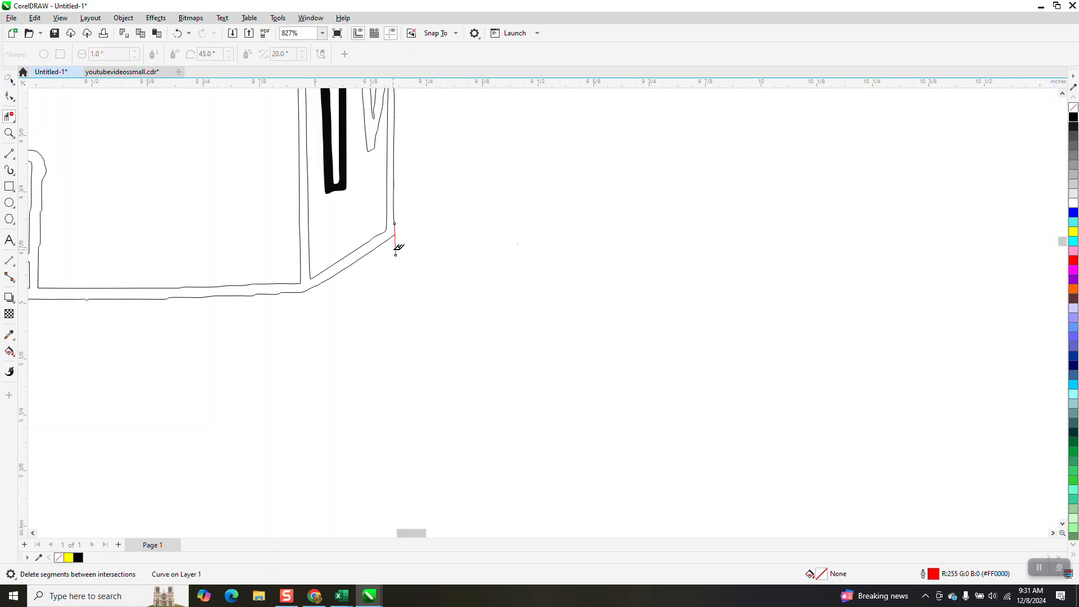
left_click(395, 250)
- Delete the solid black stroke in the middle of the path in front of the church
scroll(412, 278, "down", 5)
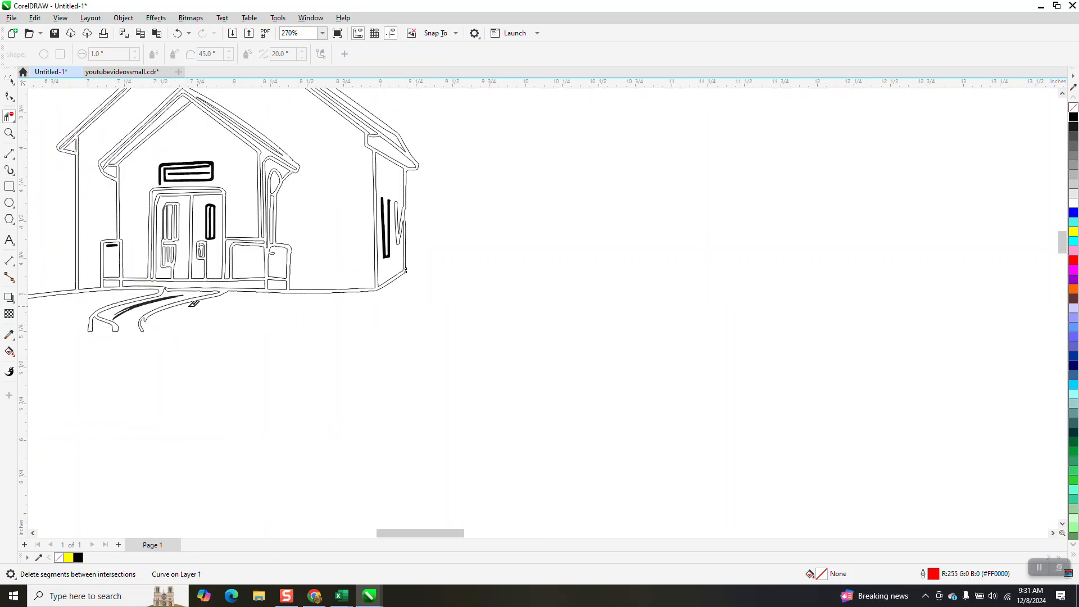
left_click(14, 88)
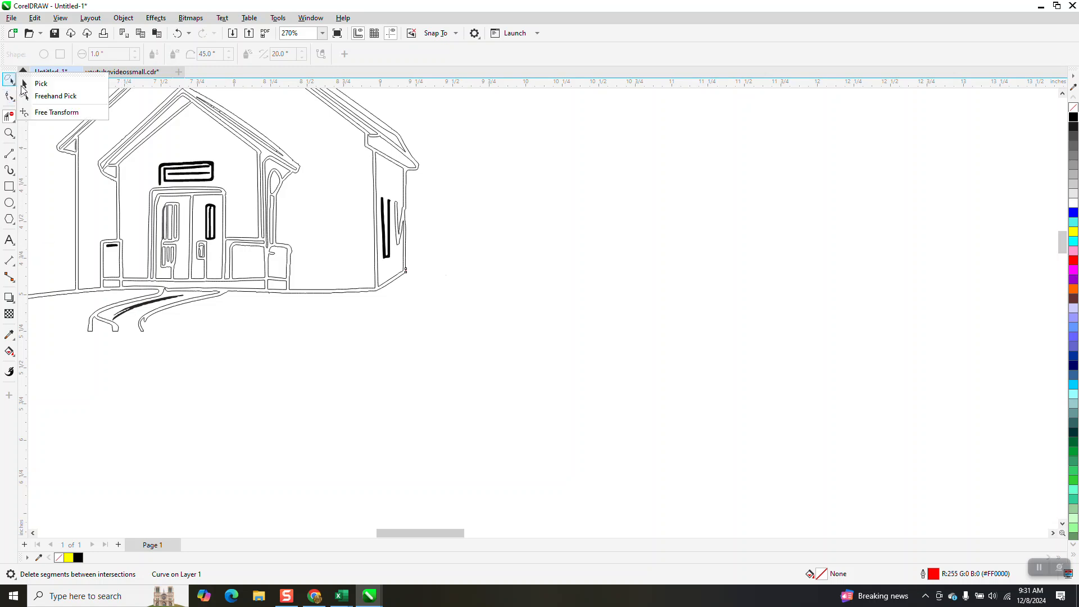
left_click(39, 88)
left_click(170, 298)
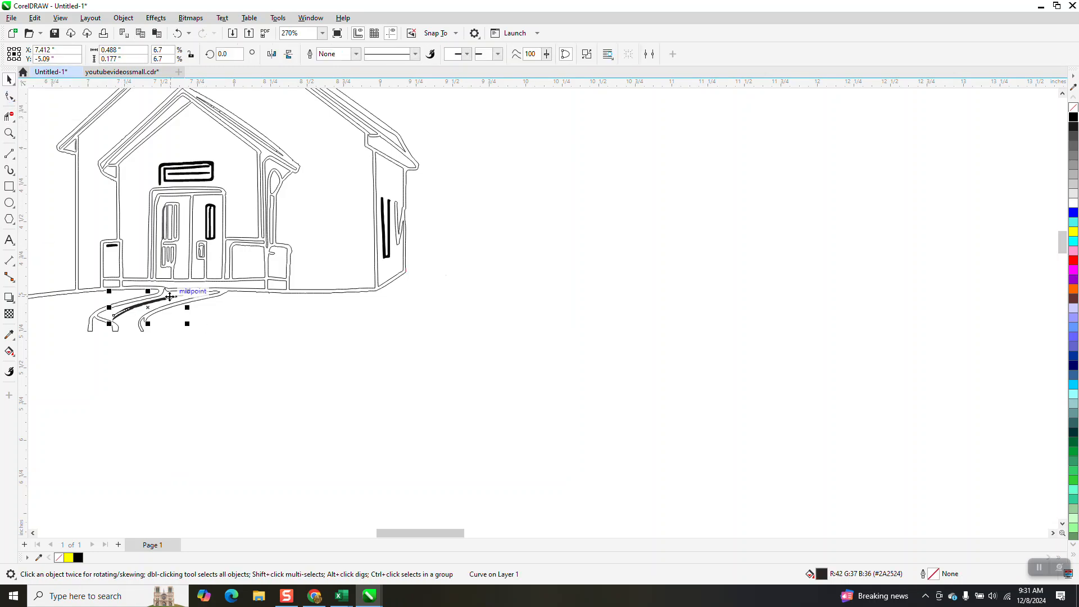
key("Delete")
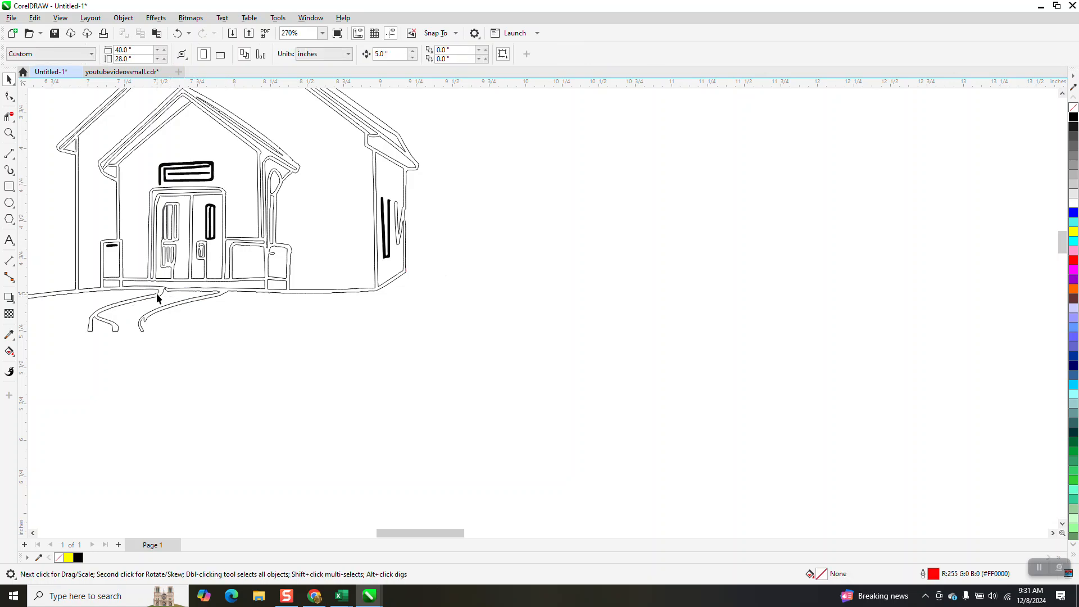
- Select all the traced church objects and fill them with black
scroll(346, 336, "down", 3)
scroll(346, 336, "down", 2)
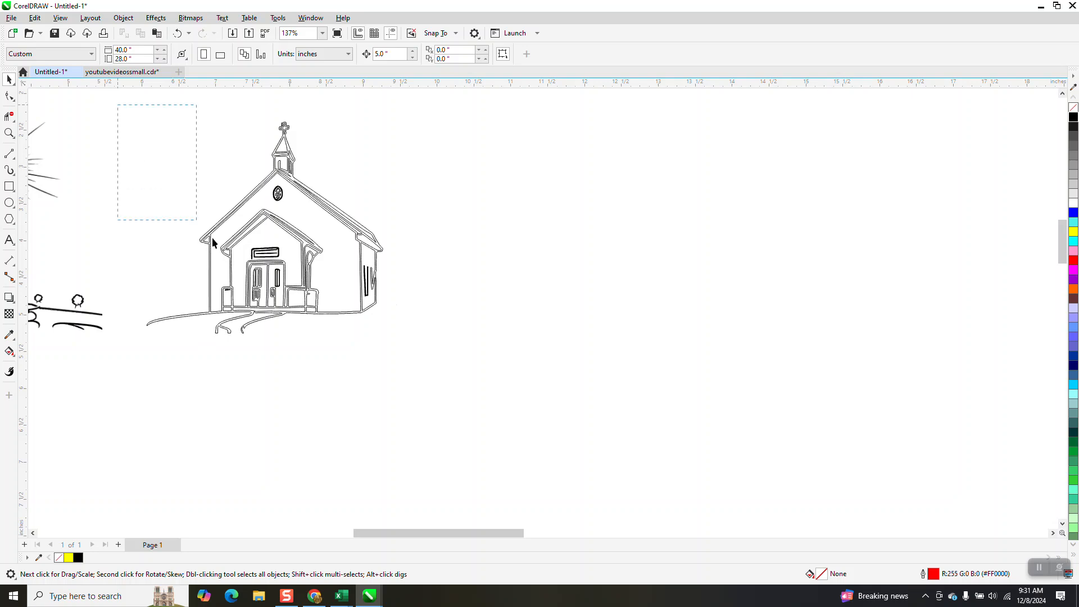
left_click_drag(468, 366, 468, 365)
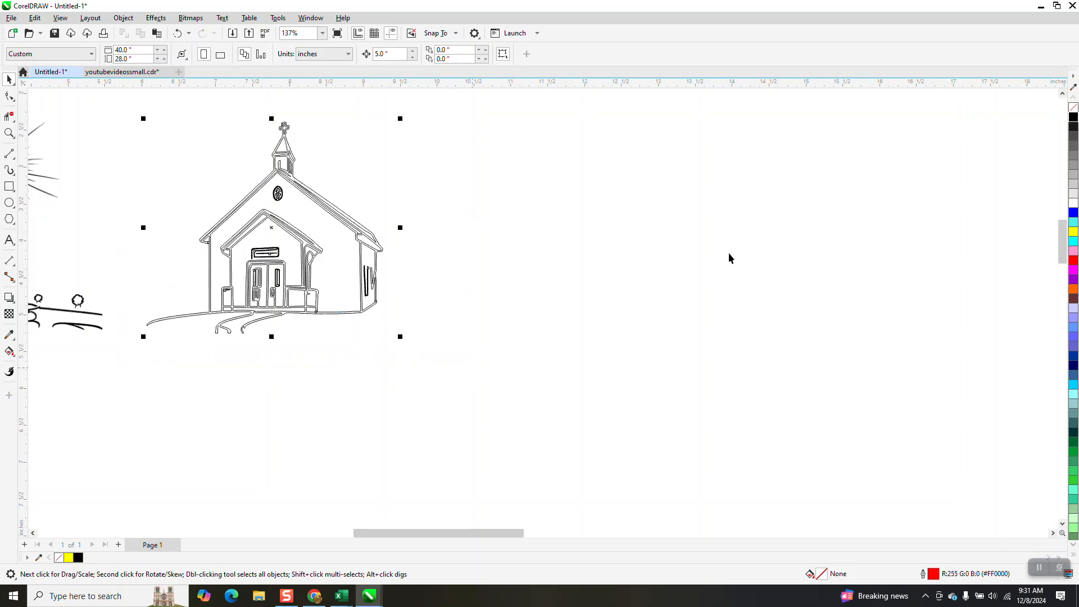
left_click(1073, 120)
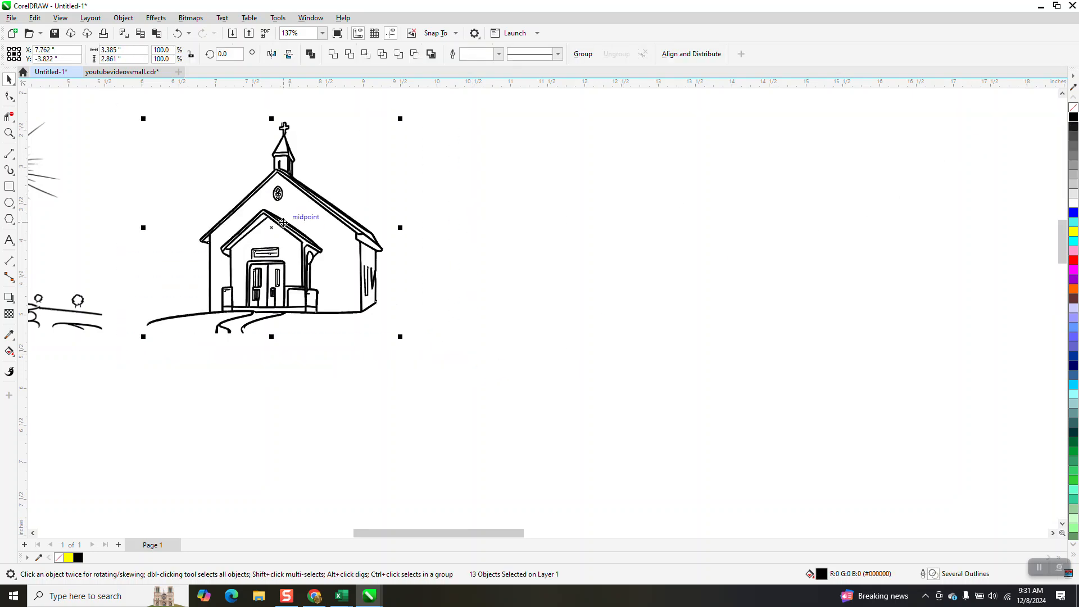
- Delete the oval gable window below the steeple together with all its inner fragments
left_click(9, 132)
left_click_drag(275, 183, 291, 206)
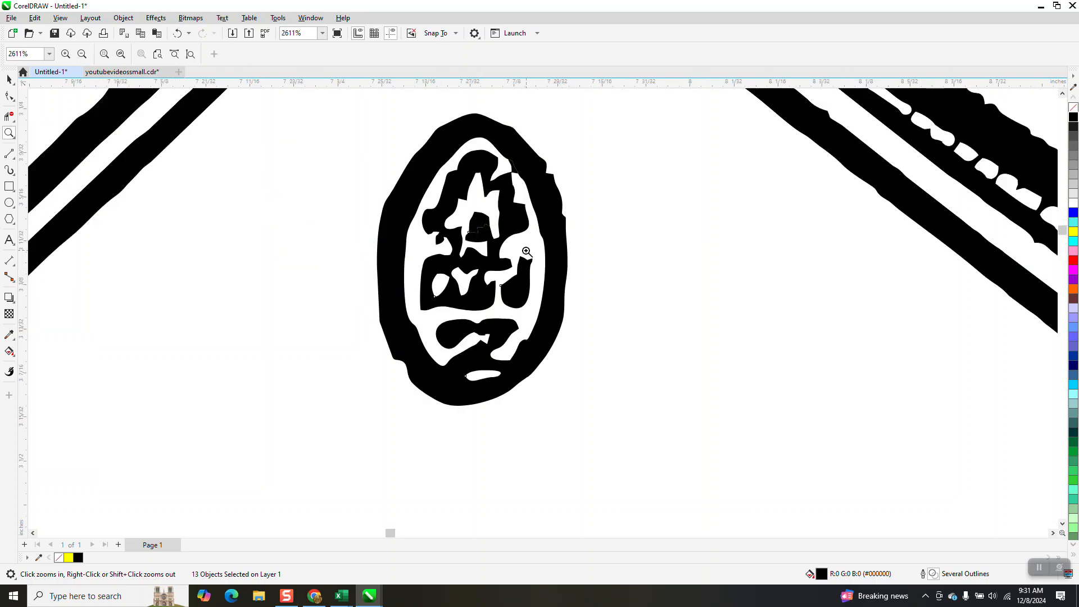
scroll(526, 257, "down", 1)
left_click(9, 79)
left_click(487, 231)
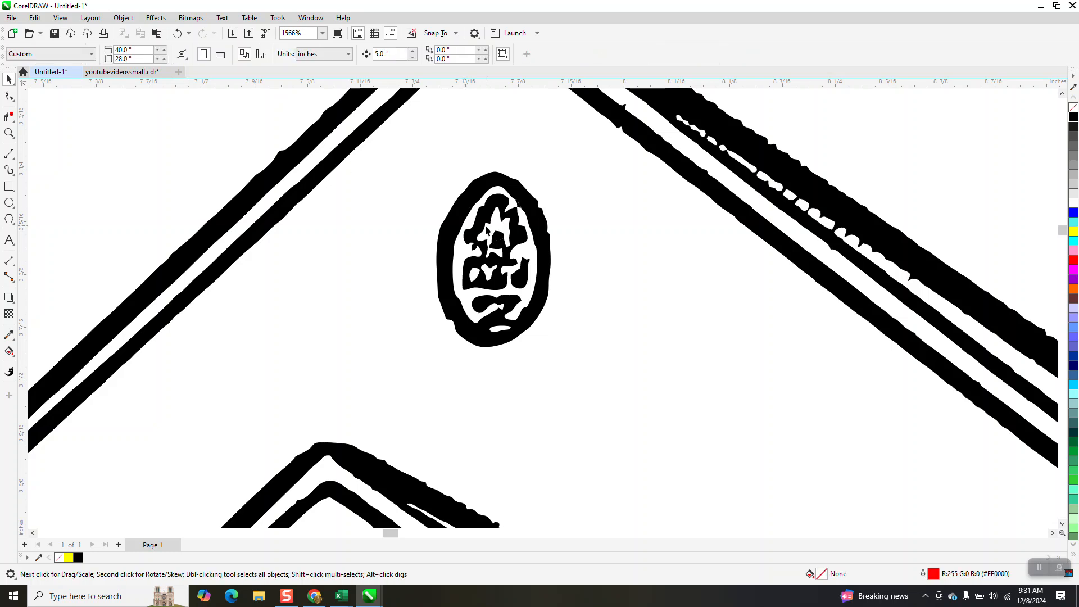
left_click(470, 216)
key("Delete")
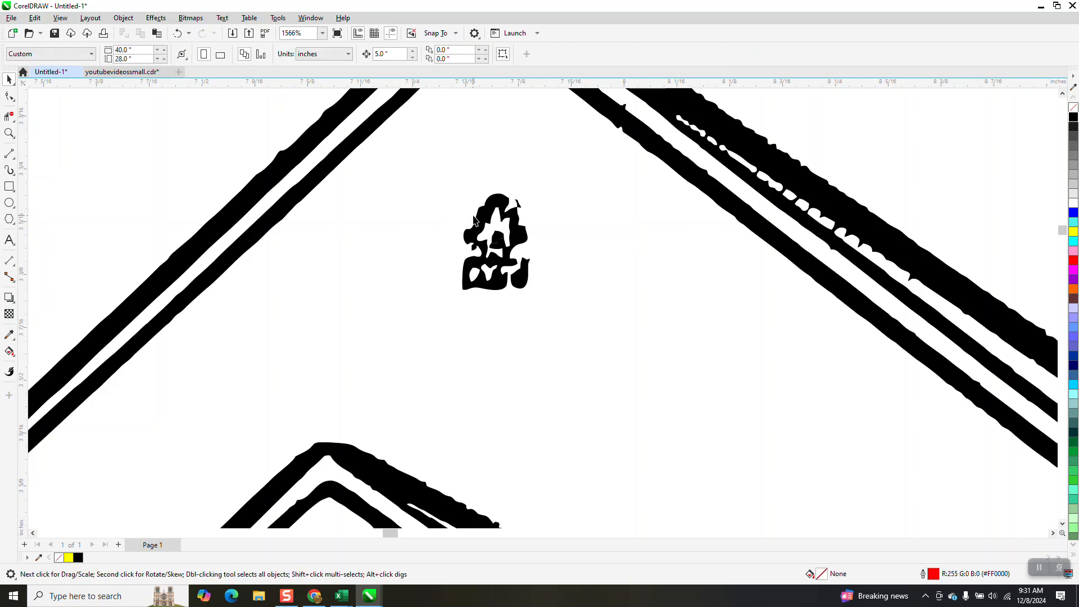
left_click(477, 220)
key("Delete")
left_click(500, 235)
key("Delete")
left_click(518, 281)
key("Delete")
- Try to smooth the jagged main roof edge using the Smooth tool with a 2-inch nib size
scroll(428, 281, "down", 3)
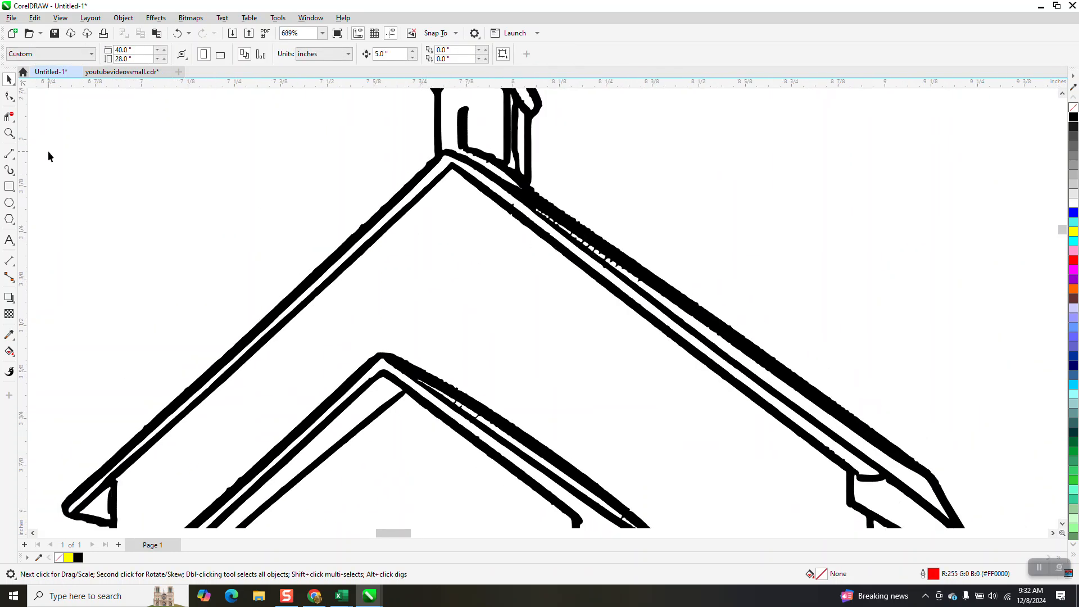
left_click(10, 133)
left_click_drag(519, 170, 656, 285)
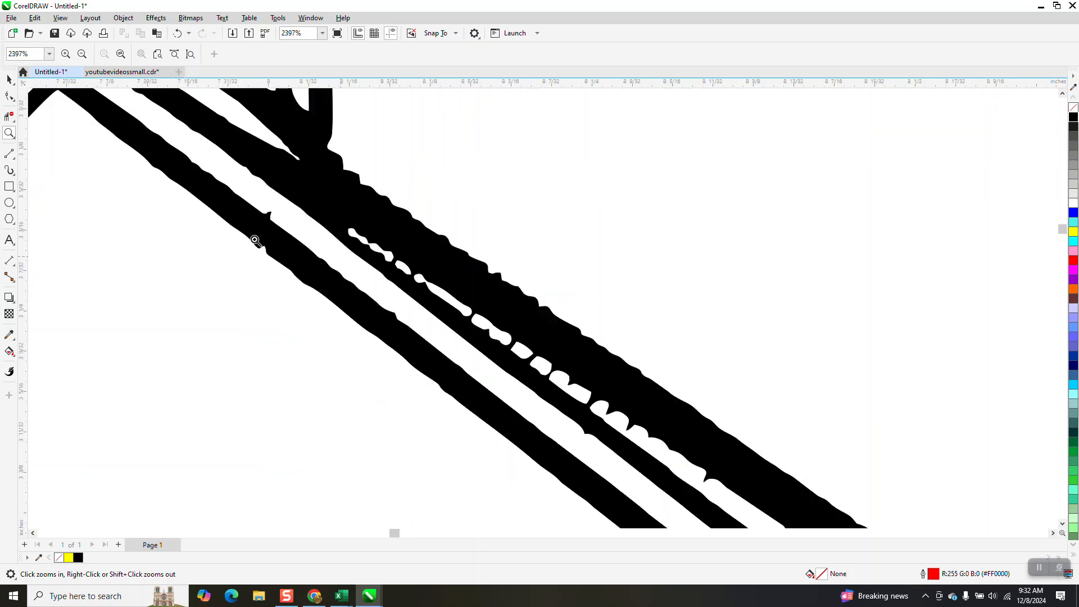
left_click(9, 97)
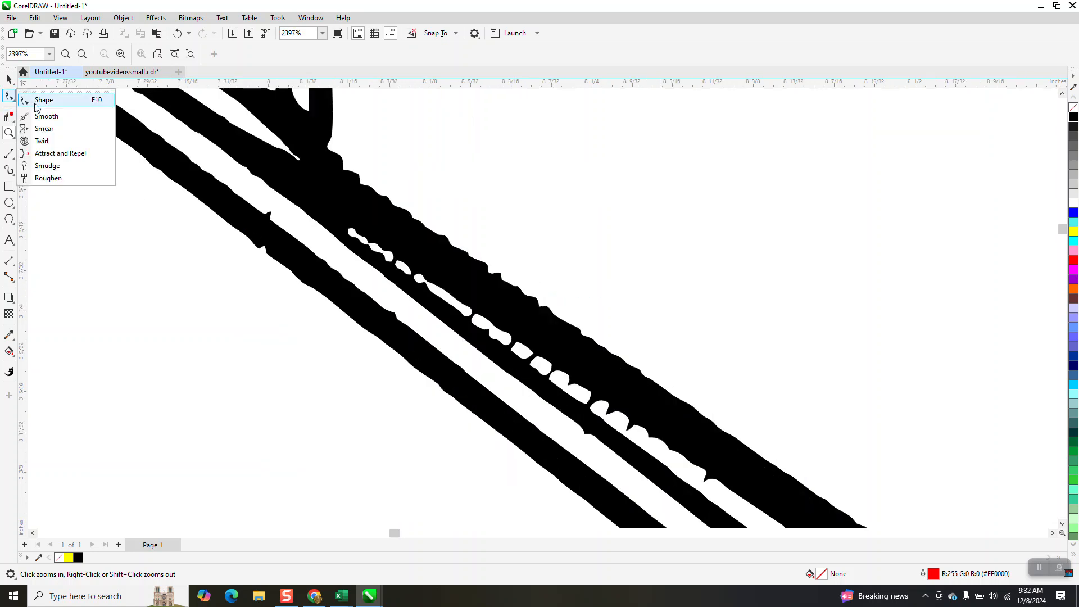
left_click(39, 115)
left_click(35, 53)
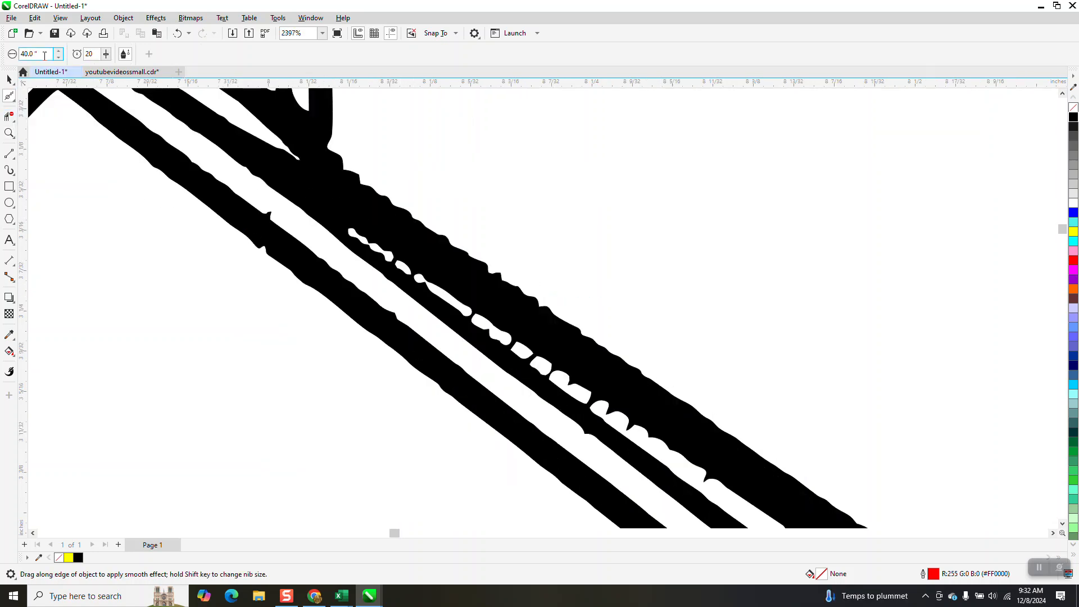
type("2")
key("Return")
left_click(504, 290)
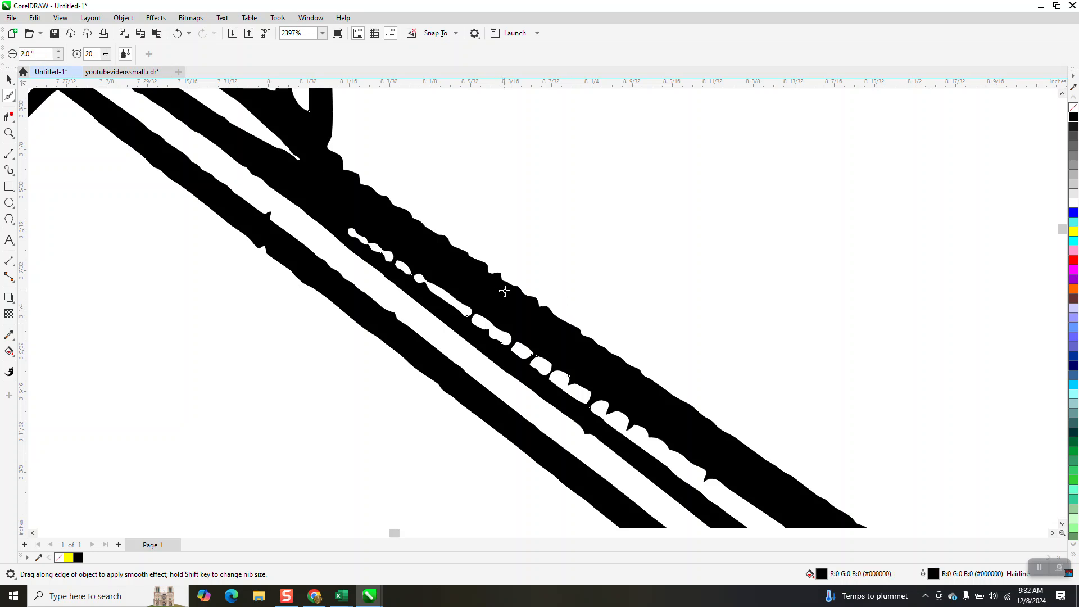
- Set the Smooth tool's nib size to 0.25 inches and smooth the jagged right slope of the main roof
scroll(526, 339, "down", 5)
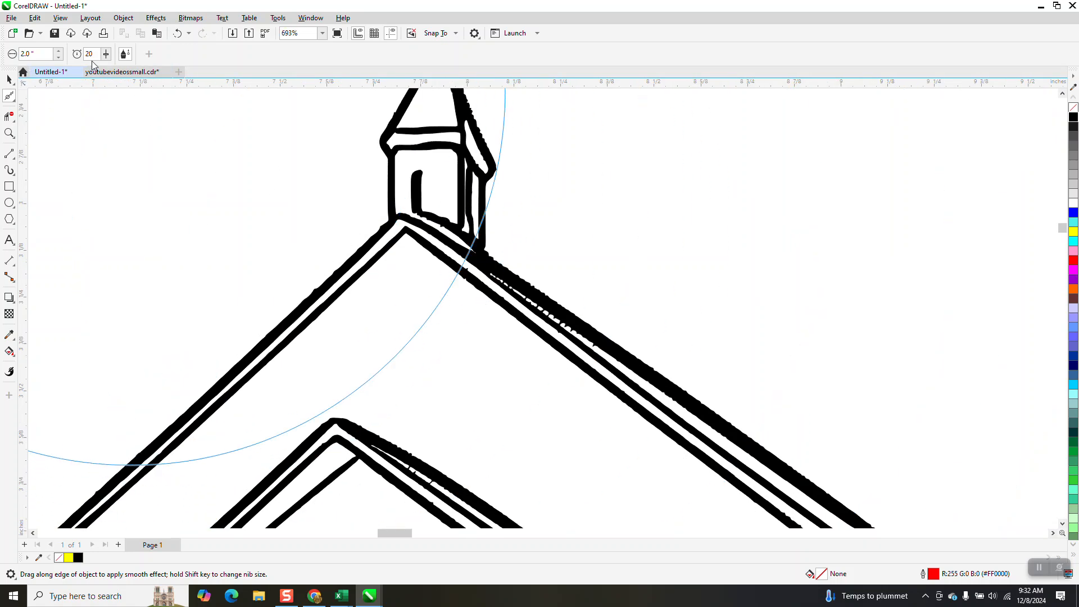
type(".25")
key("Return")
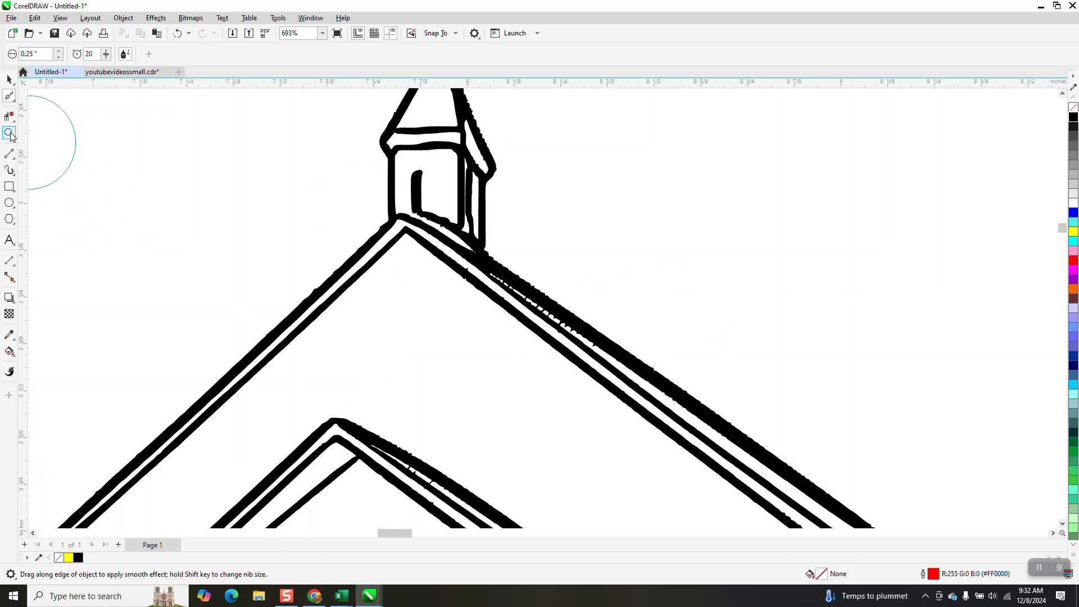
left_click(9, 132)
left_click_drag(453, 248, 753, 458)
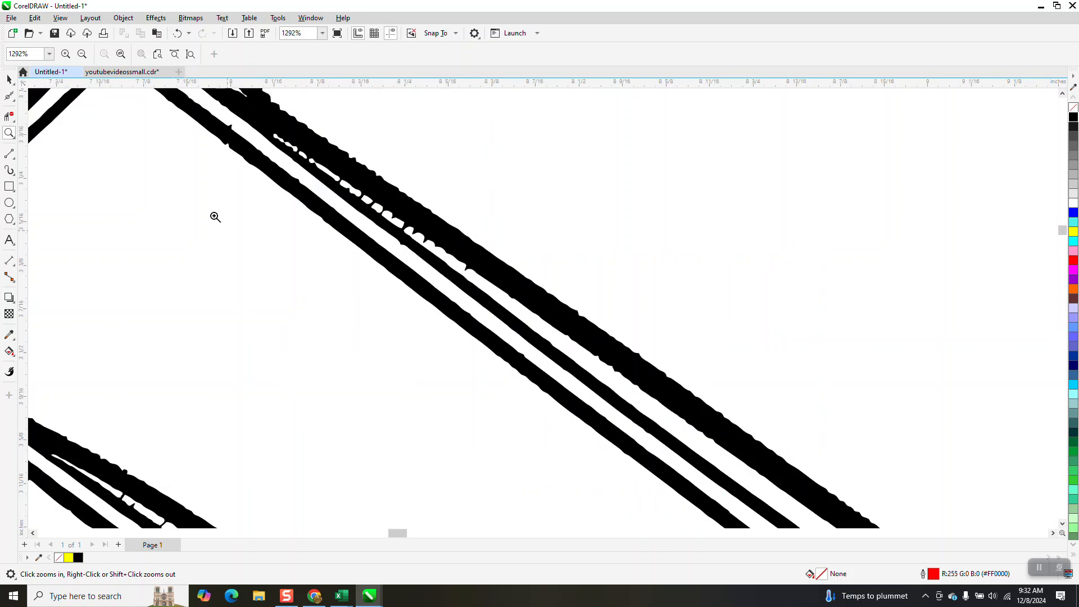
left_click(15, 102)
left_click(40, 116)
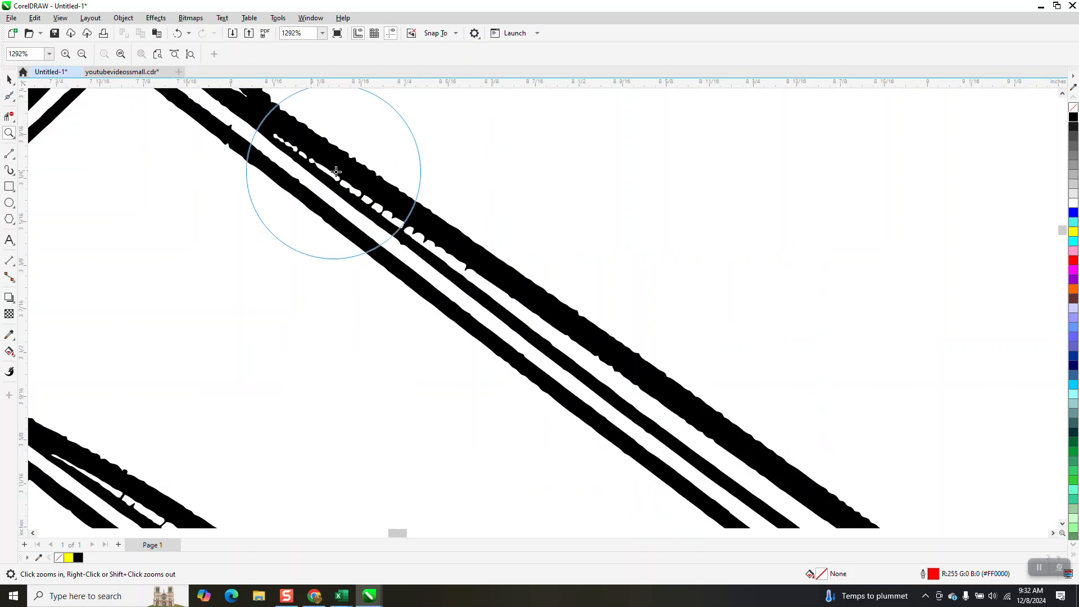
left_click(372, 173)
left_click(375, 174)
mouse_move(373, 174)
left_mouse_down()
mouse_move(345, 153)
mouse_move(356, 143)
mouse_move(441, 236)
mouse_move(792, 476)
mouse_move(790, 459)
mouse_move(306, 157)
mouse_move(535, 271)
left_mouse_up()
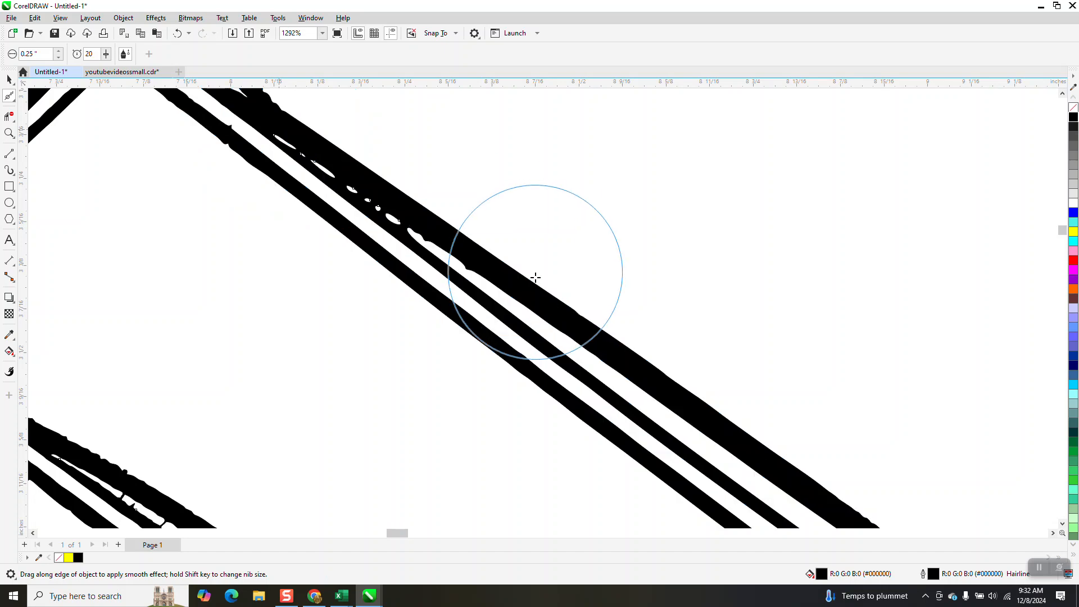
- Remove the fill from the main church curve so the cross on the steeple can be edited as an outline
scroll(535, 272, "down", 2)
scroll(410, 253, "down", 3)
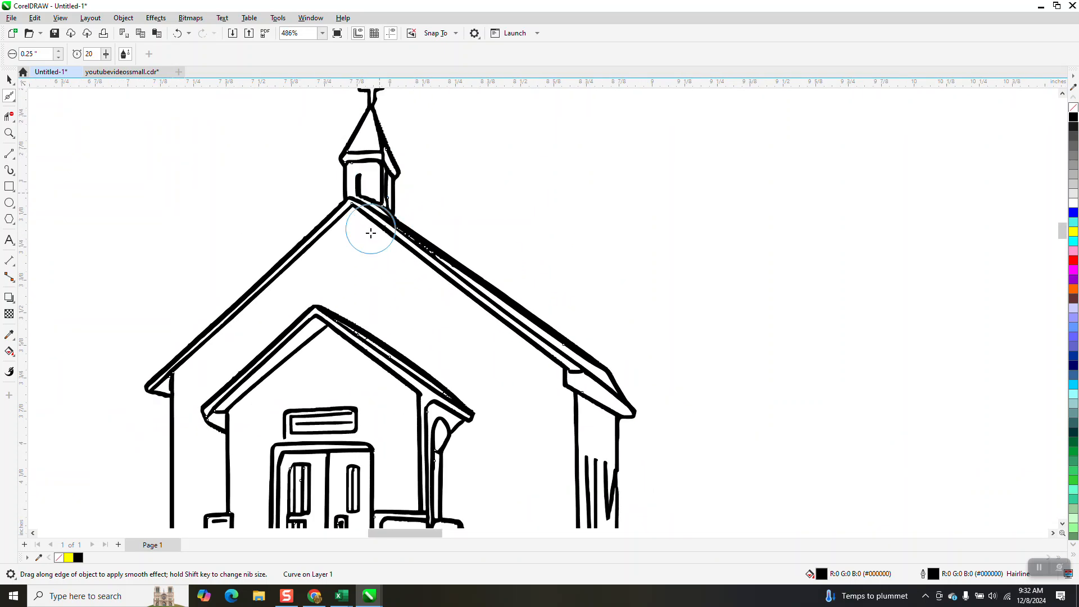
scroll(371, 232, "down", 2)
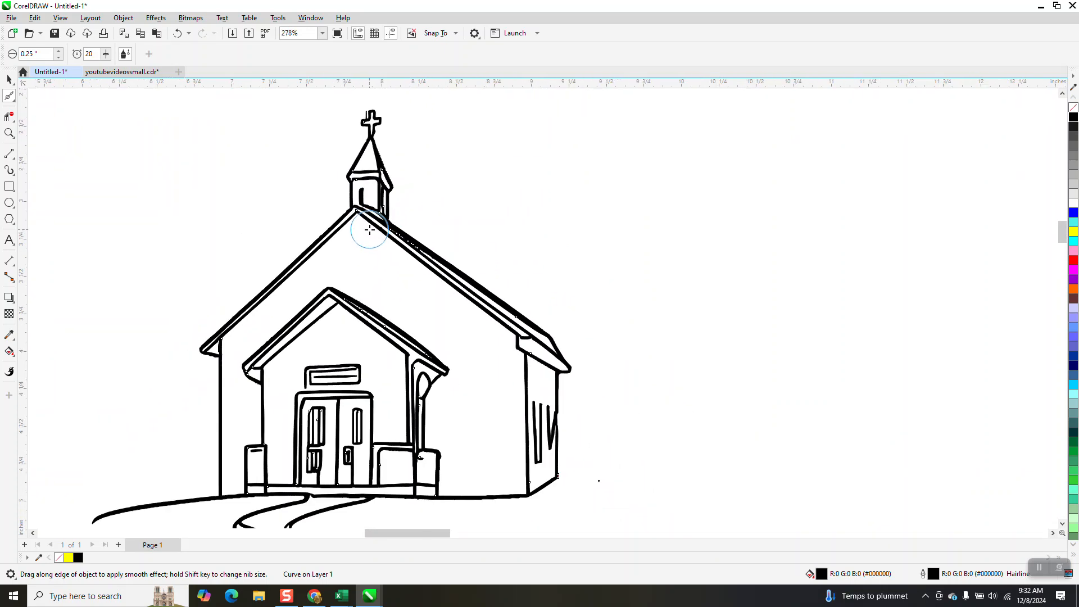
left_click(9, 134)
left_click_drag(337, 104, 501, 217)
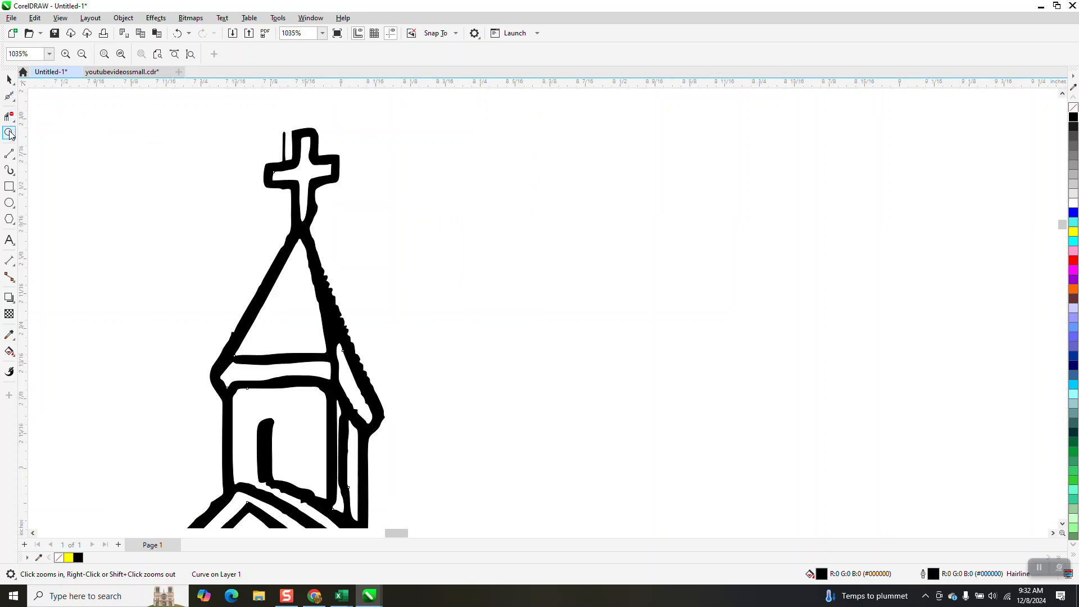
left_click_drag(231, 121, 388, 239)
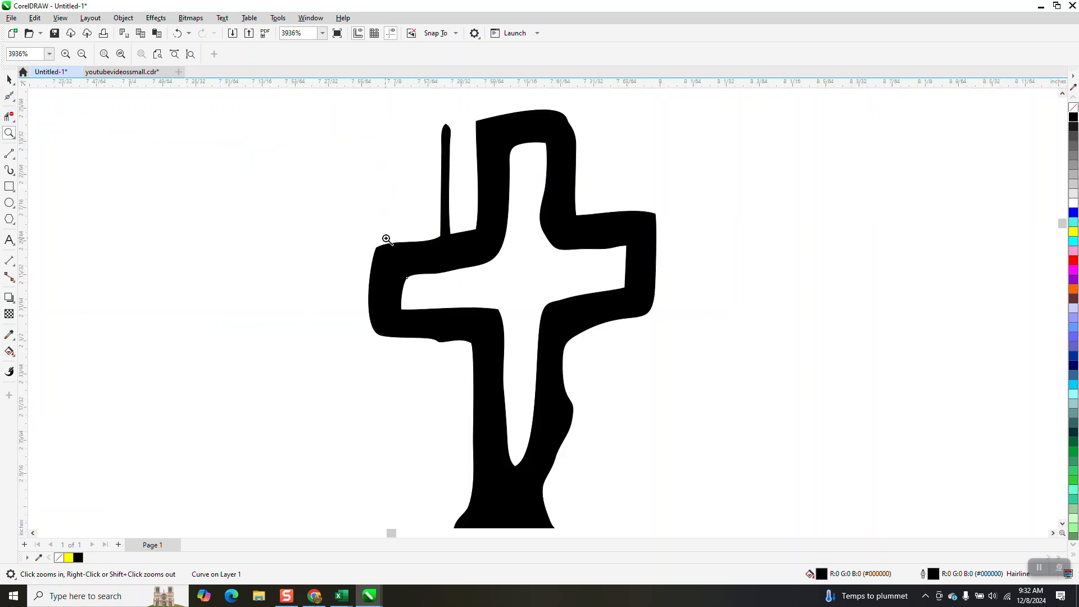
left_click(9, 79)
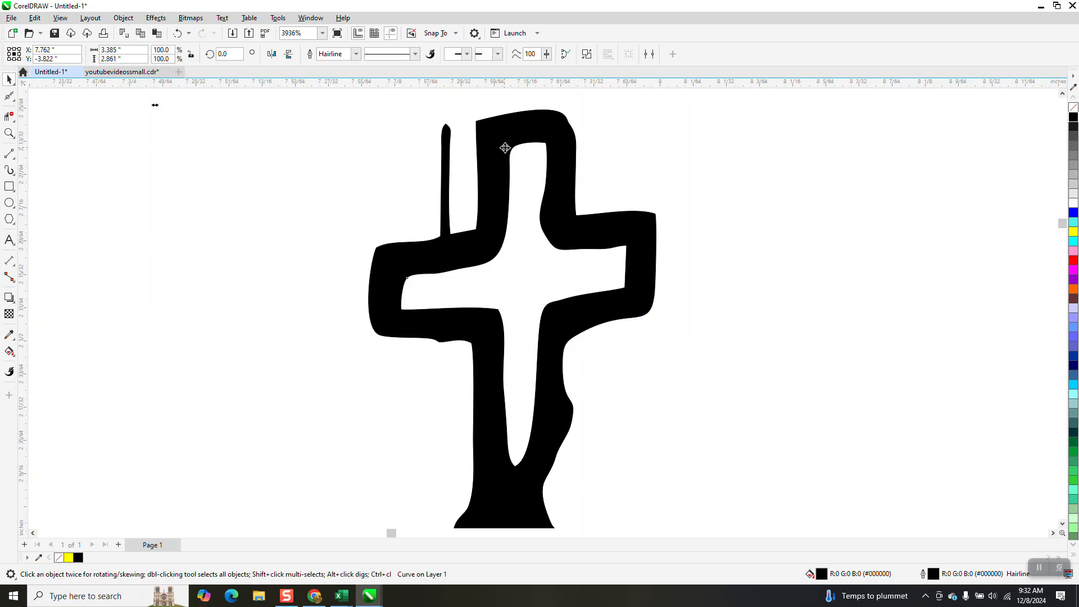
left_click(1073, 110)
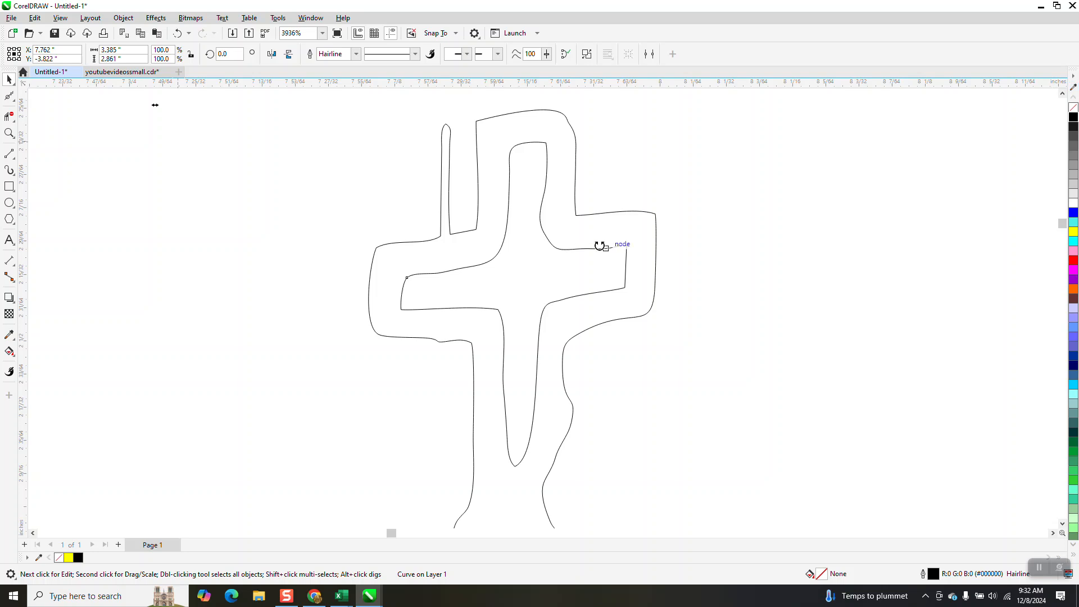
- Delete the nodes of the stray spike beside the cross and convert the remaining segment to a straight line
left_click(14, 102)
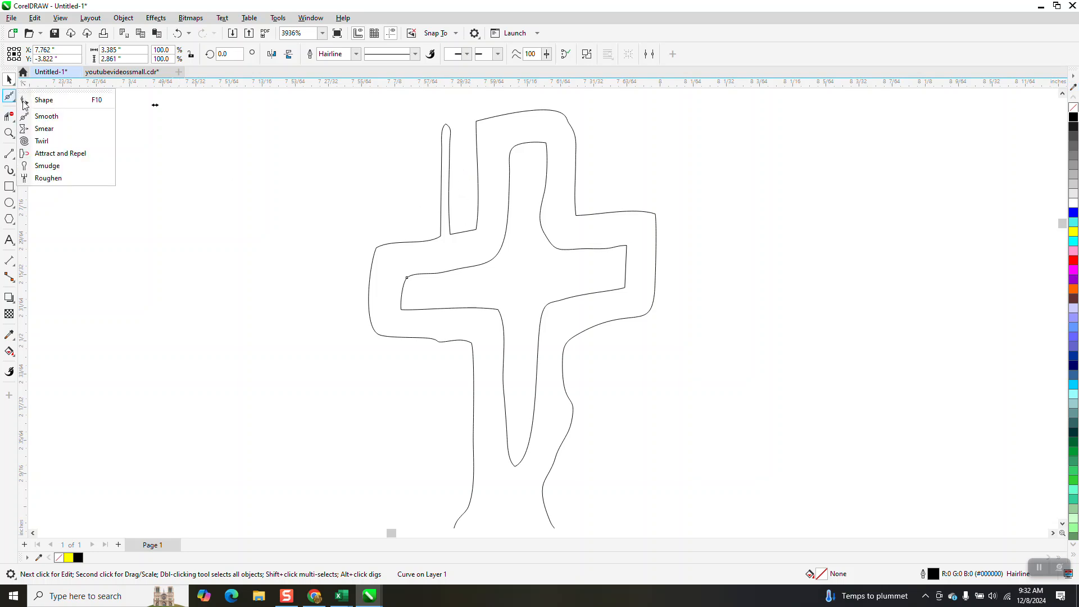
left_click(41, 102)
left_click_drag(423, 109, 435, 252)
key("Delete")
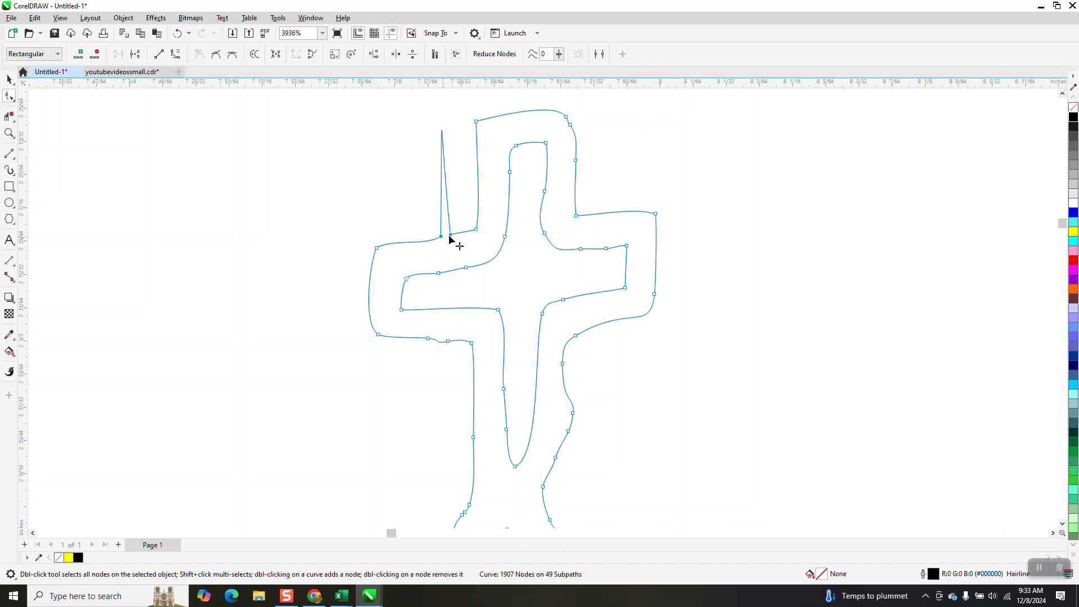
right_click(451, 238)
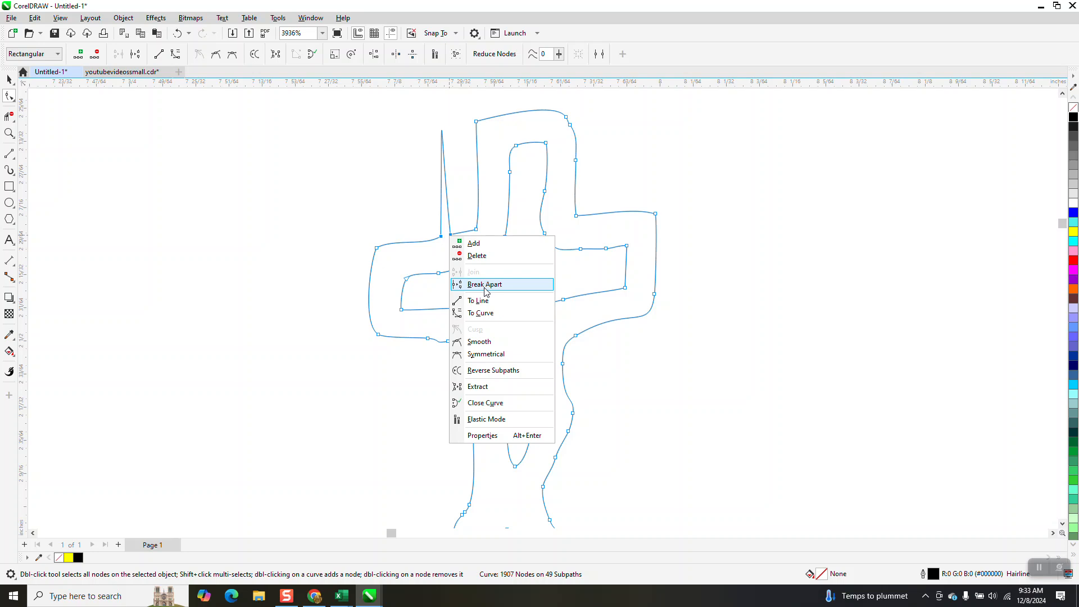
left_click(482, 306)
- Smooth the jagged edges on both sides of the steeple's spire using the Smooth tool with a 0.25-inch nib
scroll(388, 234, "down", 1)
scroll(389, 230, "down", 1)
scroll(393, 257, "down", 1)
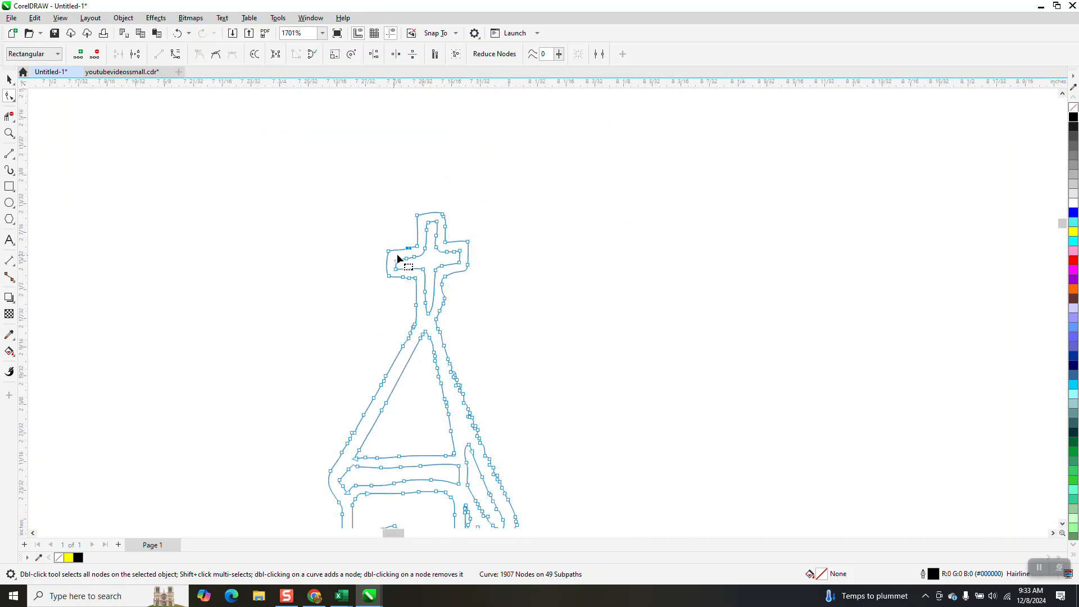
left_click(9, 133)
left_click_drag(417, 336, 587, 506)
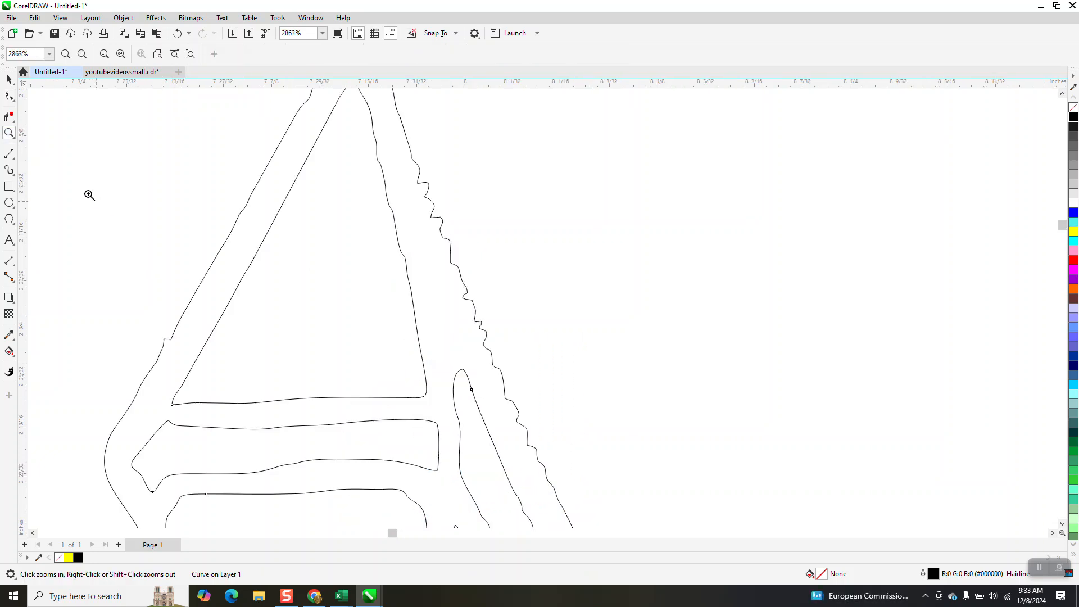
left_click(14, 103)
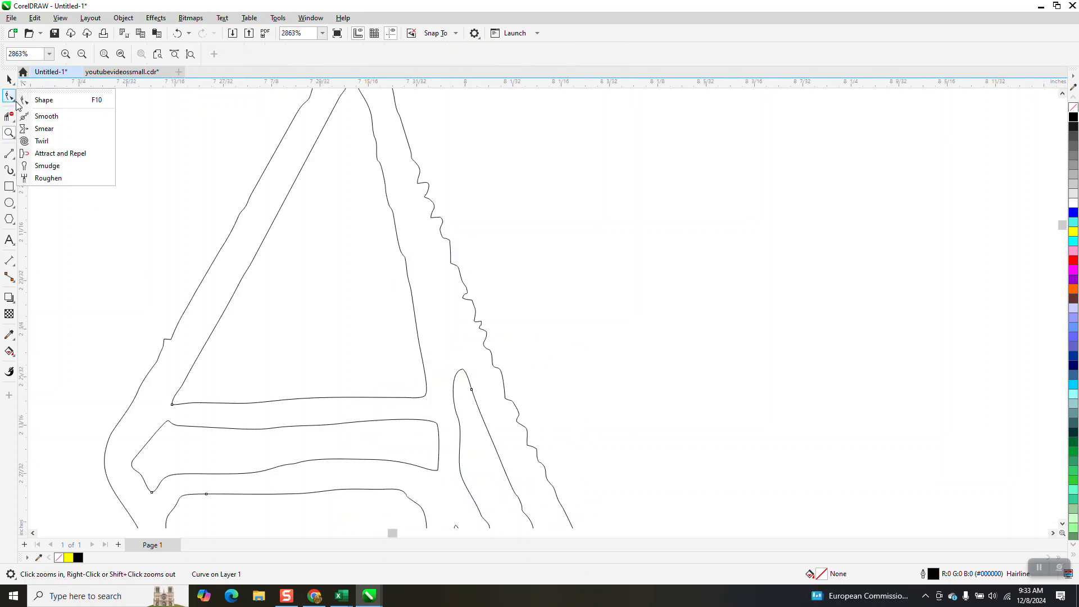
left_click(40, 117)
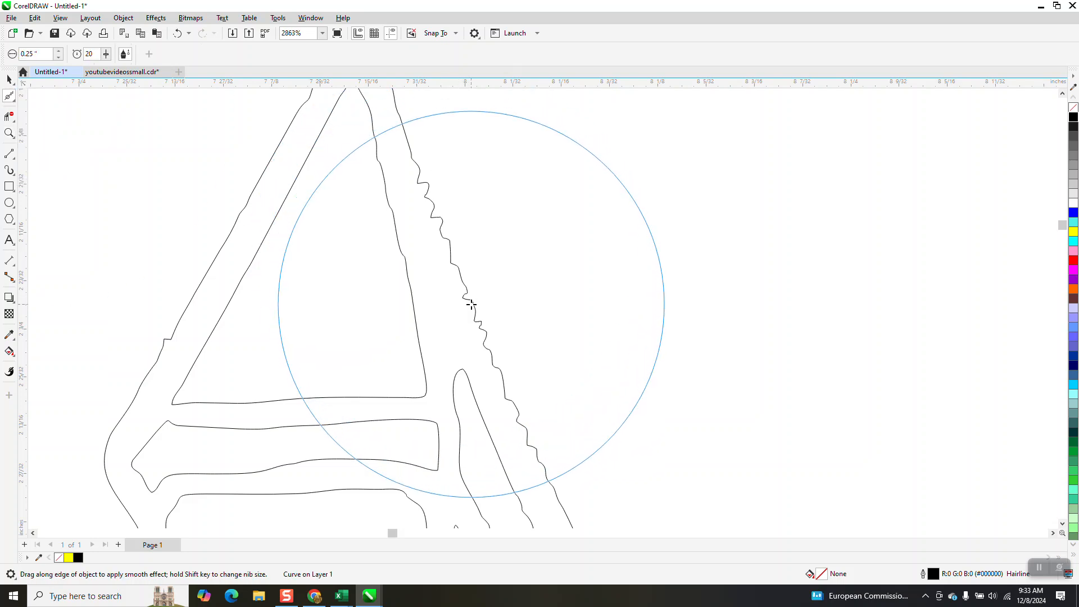
mouse_move(473, 306)
left_mouse_down()
mouse_move(428, 195)
mouse_move(545, 456)
left_mouse_up()
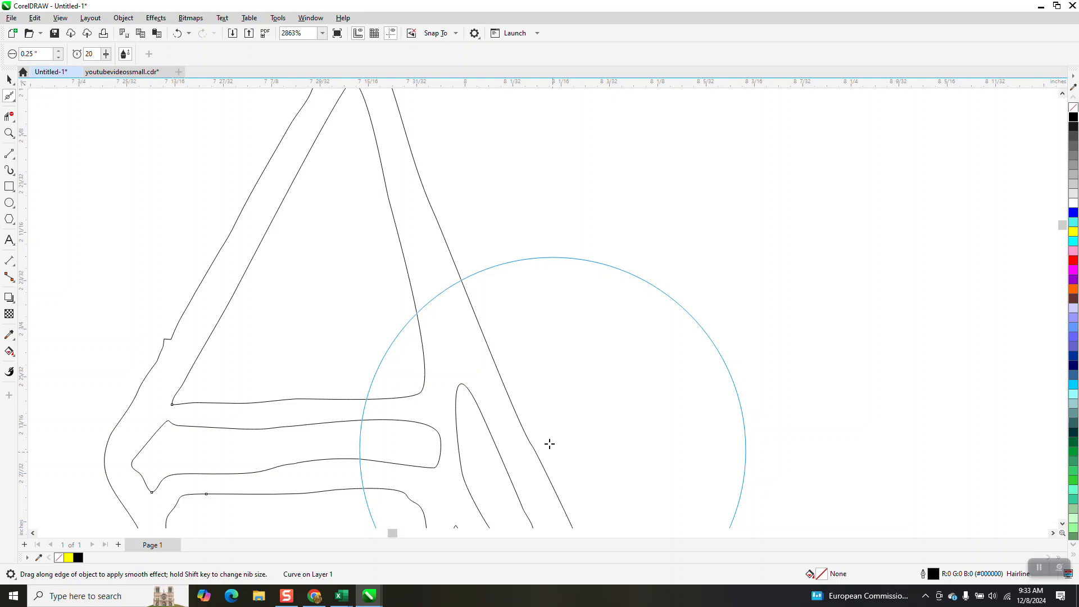
scroll(368, 253, "down", 1)
left_click_drag(205, 313, 187, 337)
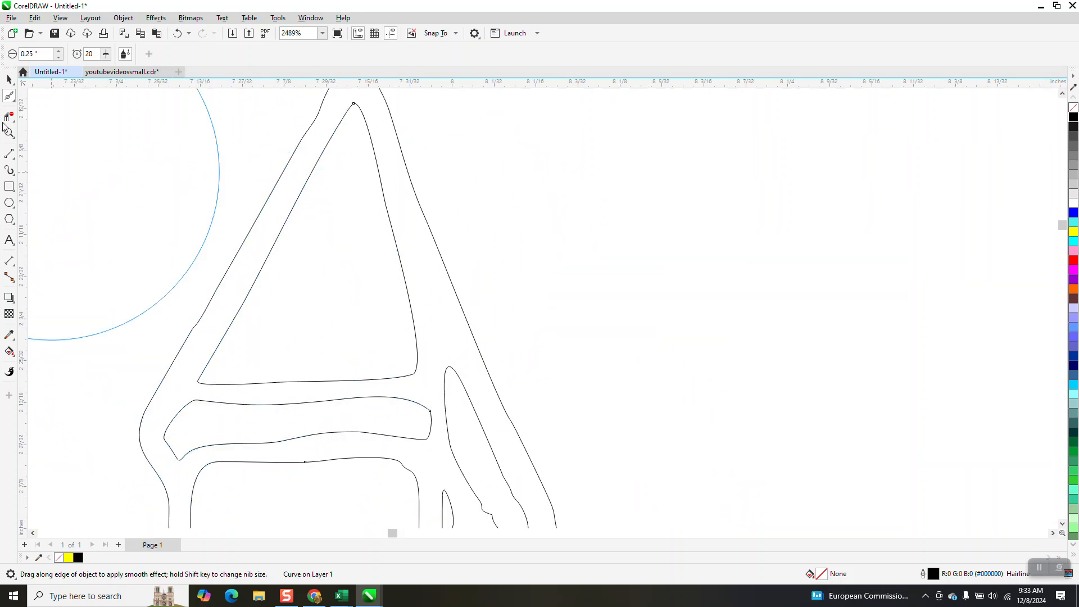
- Fill the main church curve with black and remove its outline
left_click(9, 79)
scroll(358, 212, "down", 6)
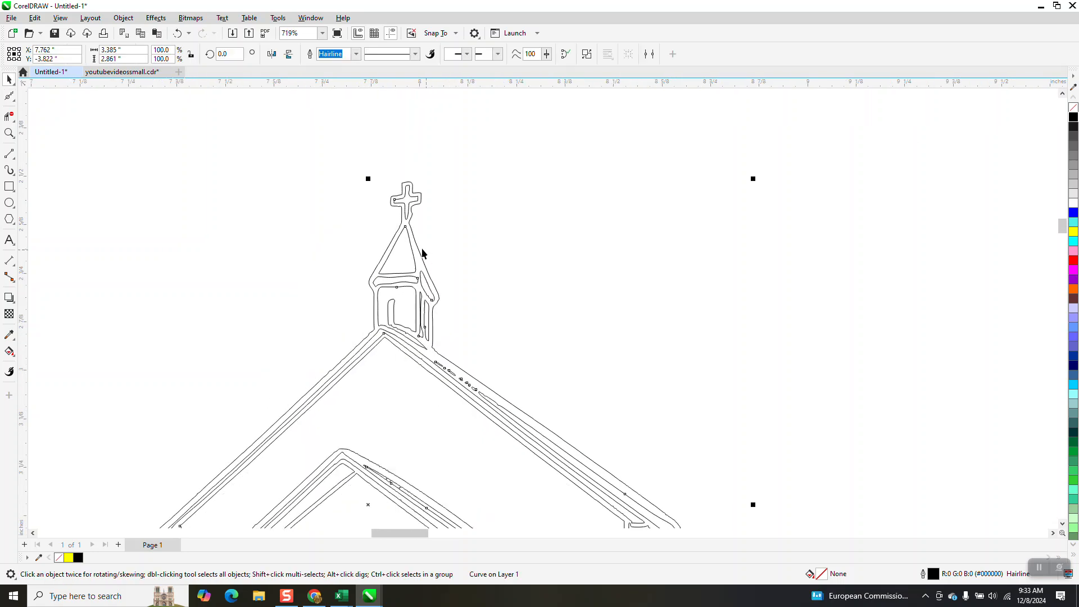
scroll(414, 243, "down", 3)
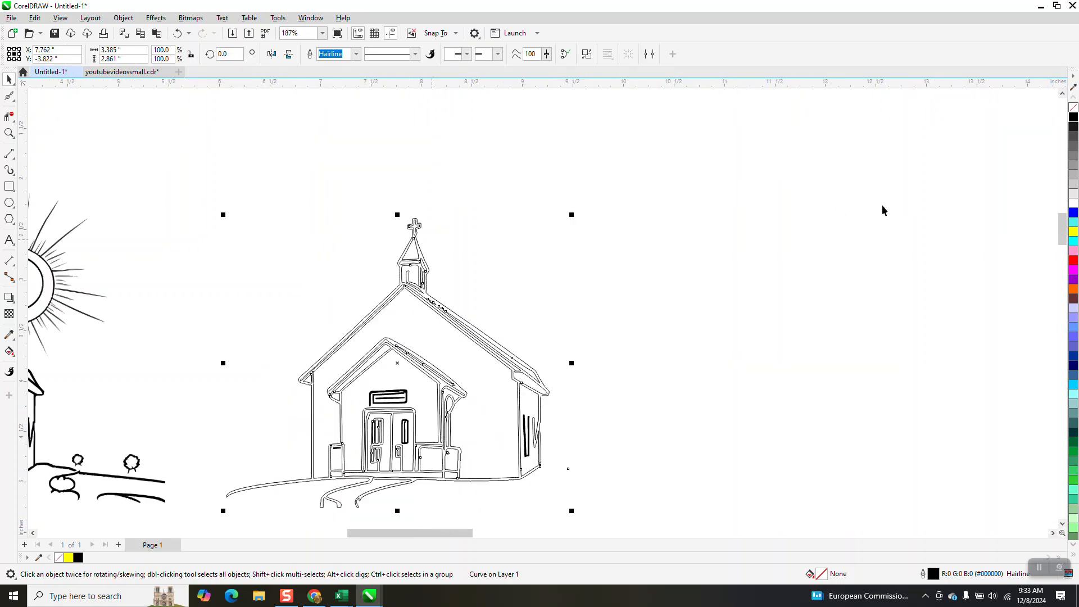
left_click(1073, 119)
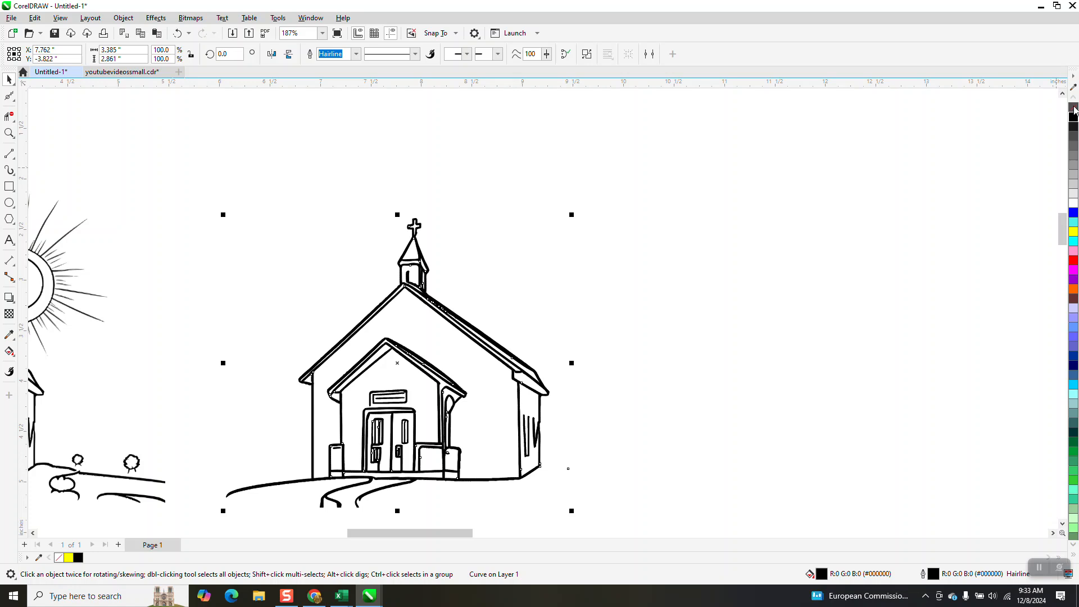
right_click(1073, 110)
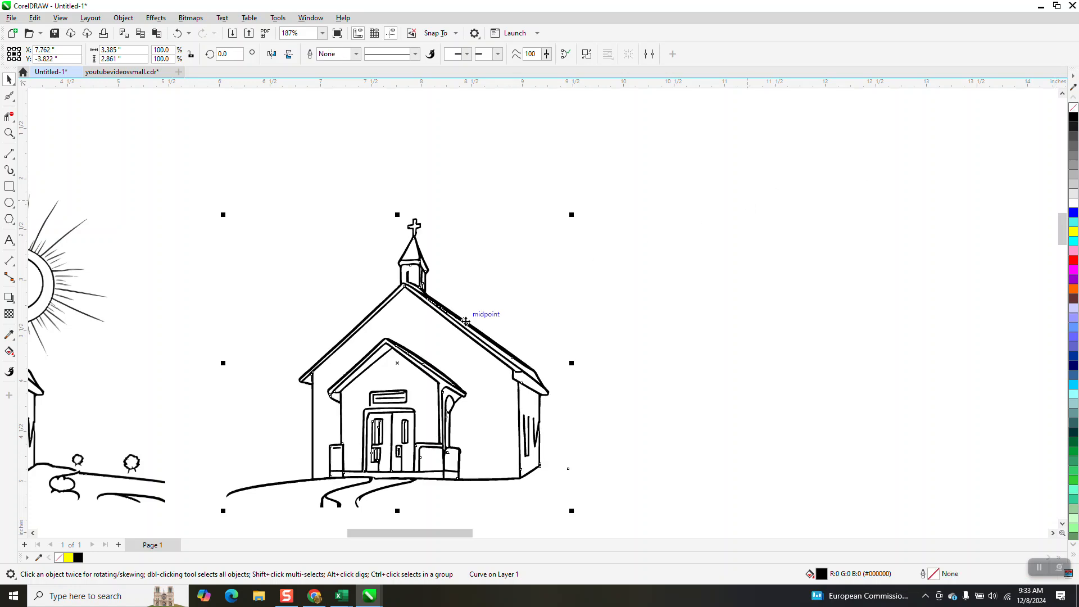
scroll(475, 319, "down", 1)
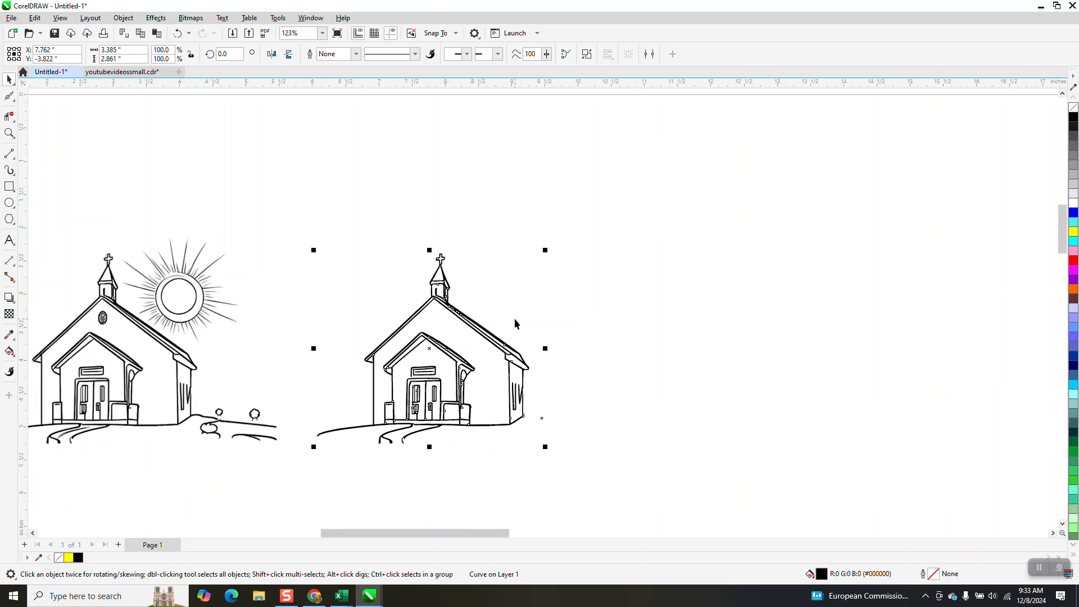
scroll(514, 319, "down", 4)
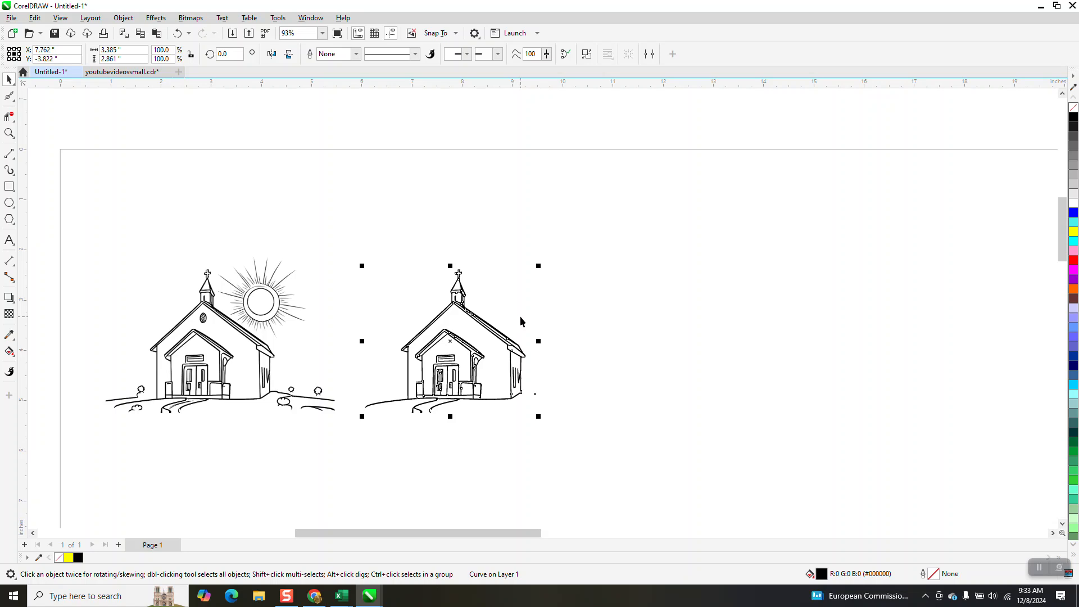